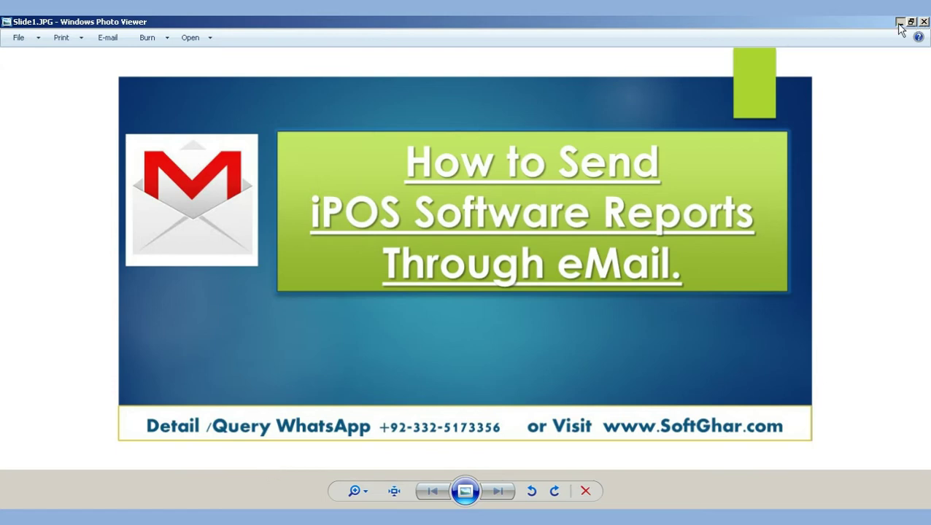
Close Slide1.JPG, the 'How to Send iPOS Software Reports Through eMail' title slide
left_click(923, 21)
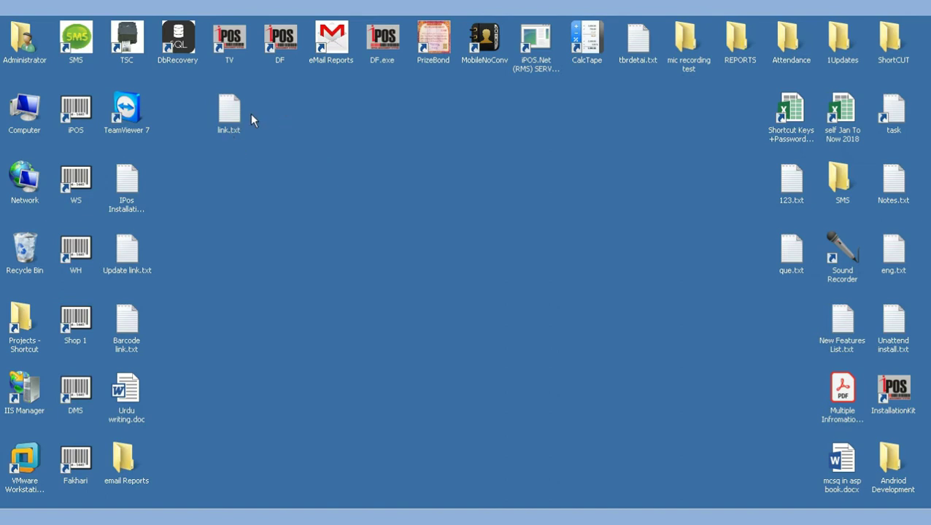
Copy the Google Drive folder link from link.txt and close the note
double_click(229, 111)
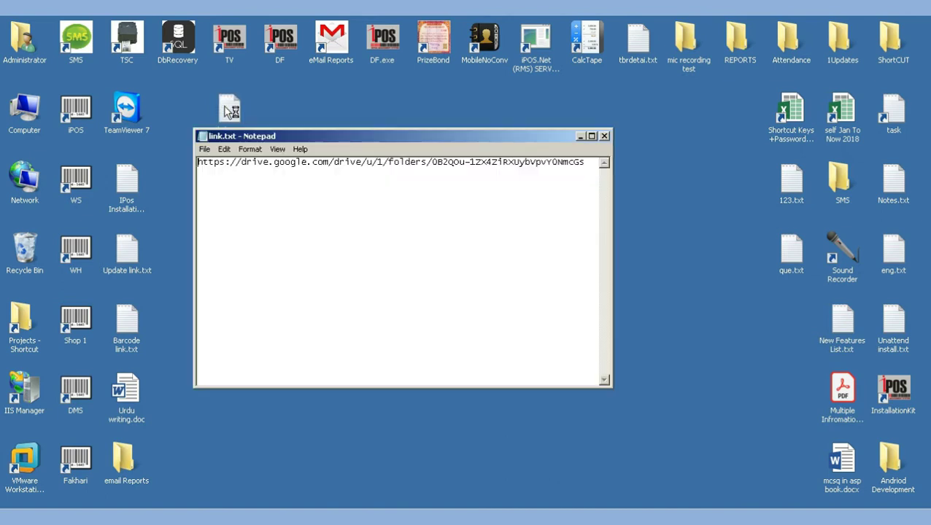
left_click_drag(448, 139, 527, 176)
key("ctrl+a")
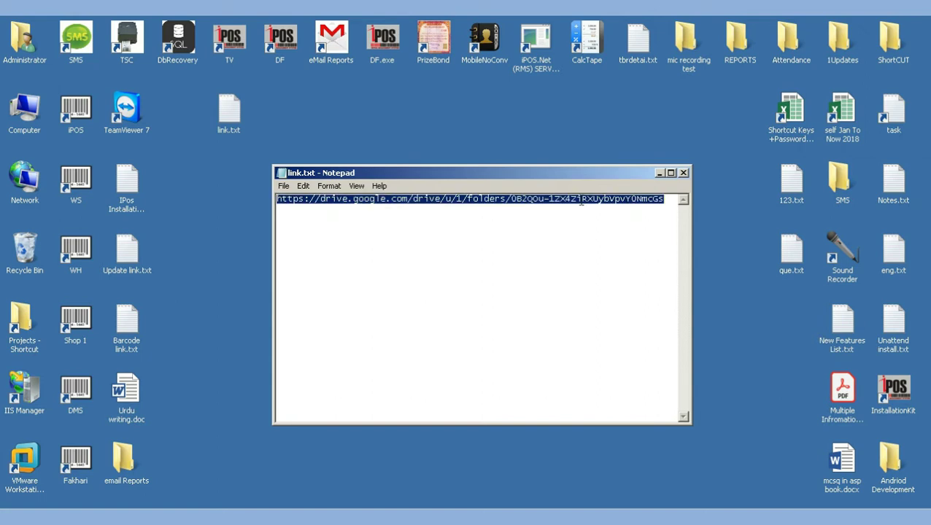
left_click(683, 172)
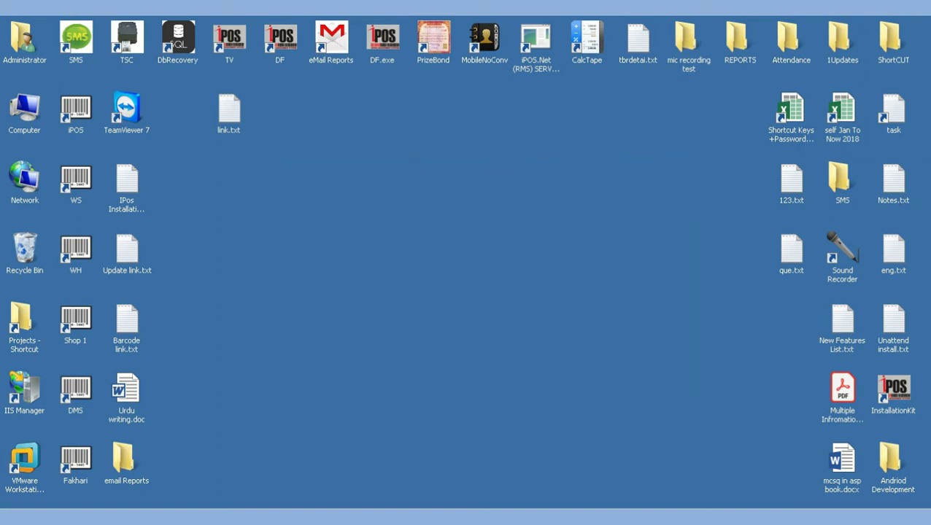
Launch Mozilla Firefox and paste the Drive folder link into the address bar
key("super")
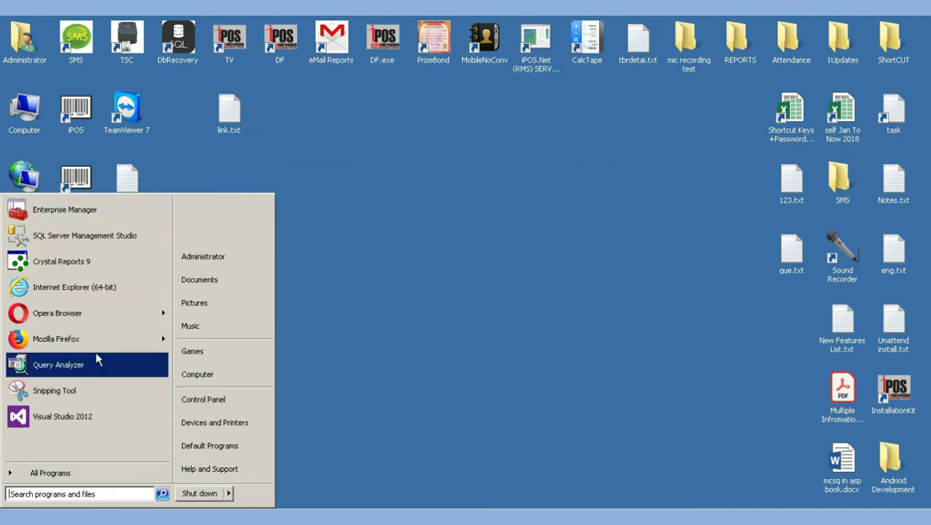
mouse_move(99, 340)
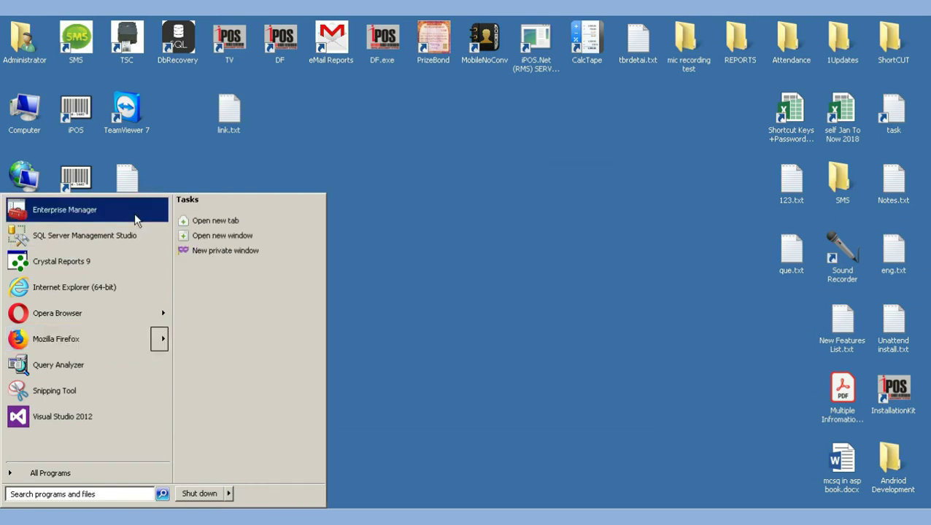
left_click(71, 339)
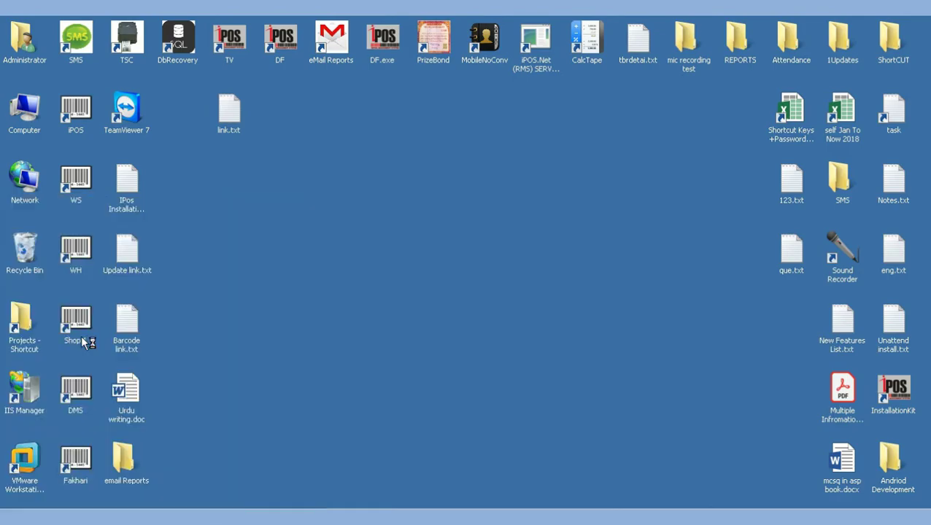
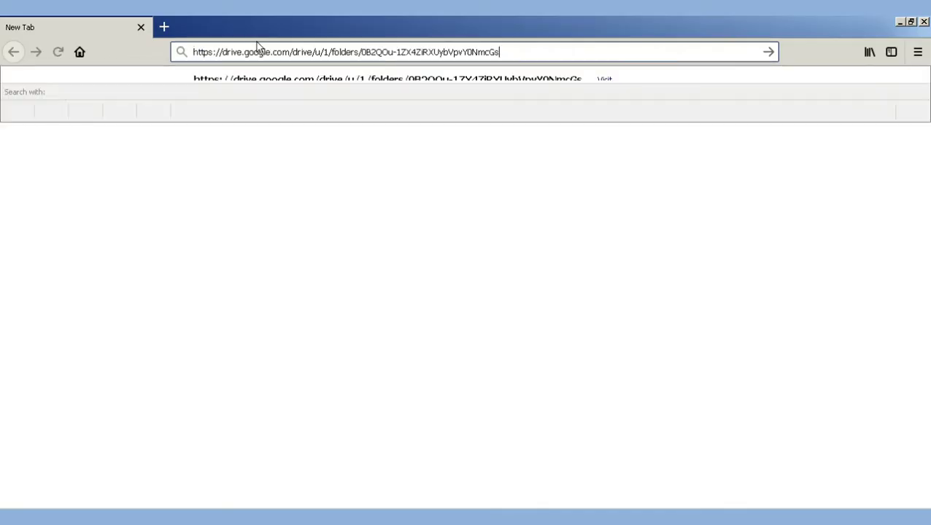
Load the Self Development Drive folder and dismiss the 'Try Drive free of charge' promo
key("Return")
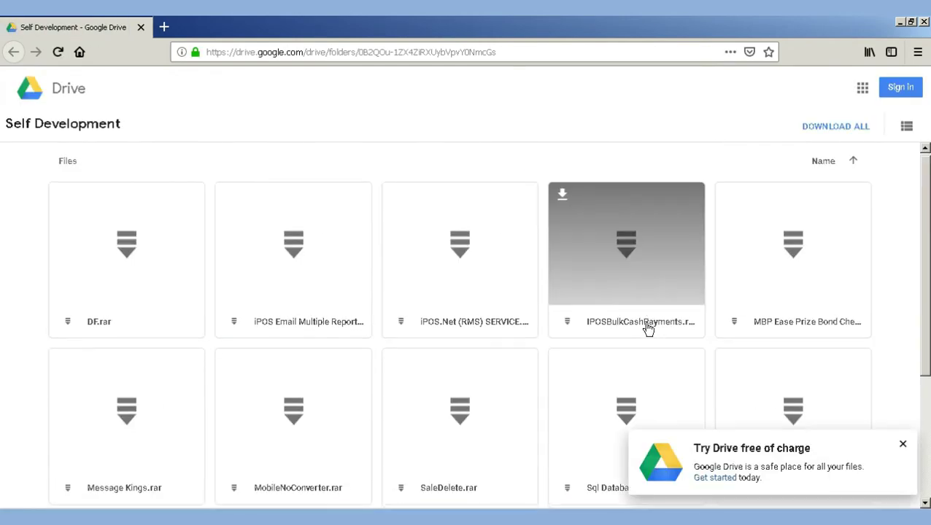
scroll(700, 392, "down", 3)
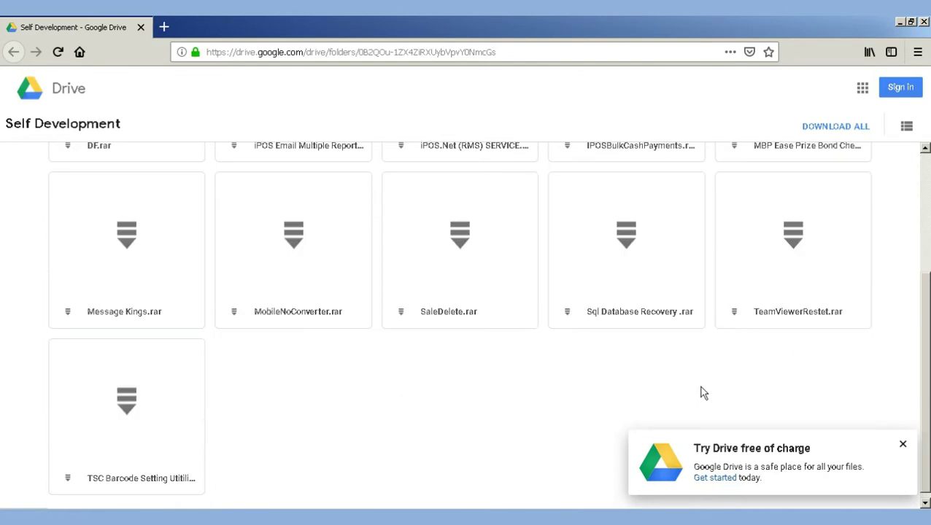
left_click(903, 445)
scroll(547, 332, "up", 3)
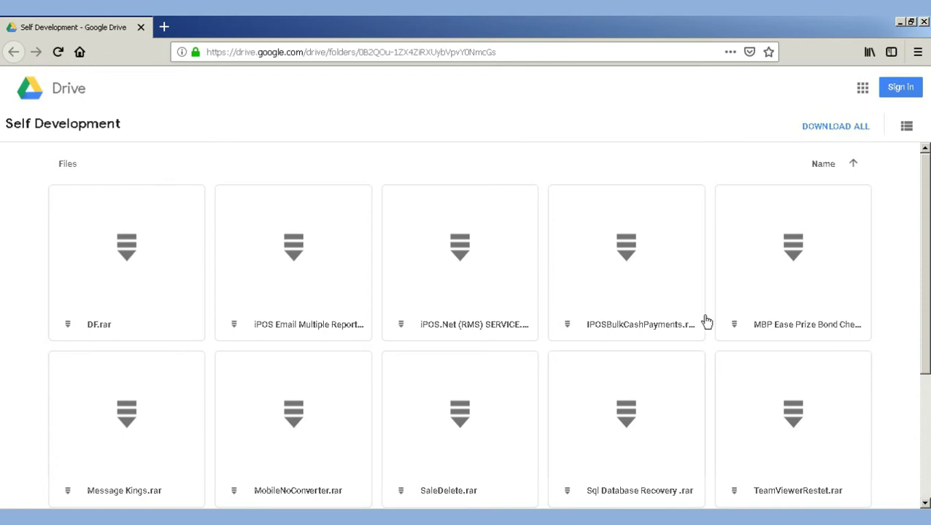
scroll(478, 338, "down", 1)
scroll(477, 337, "down", 1)
scroll(432, 329, "up", 3)
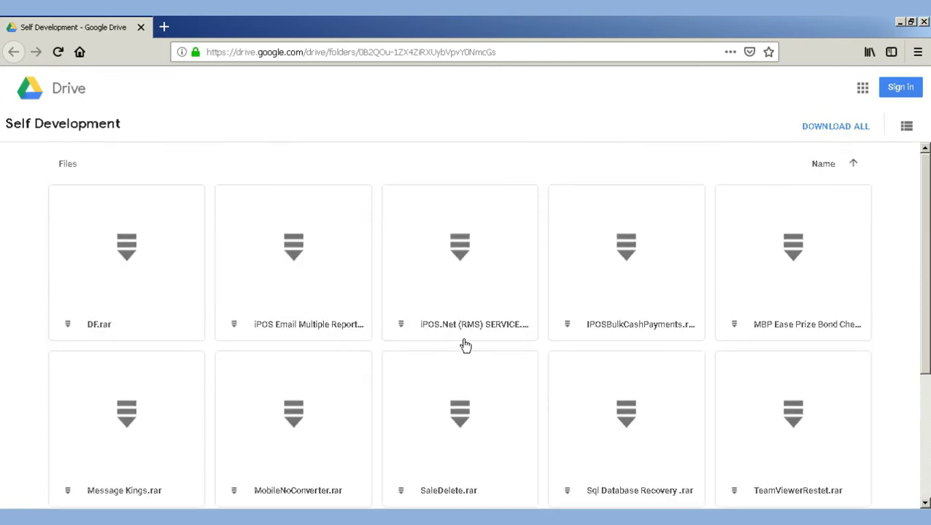
scroll(484, 321, "down", 2)
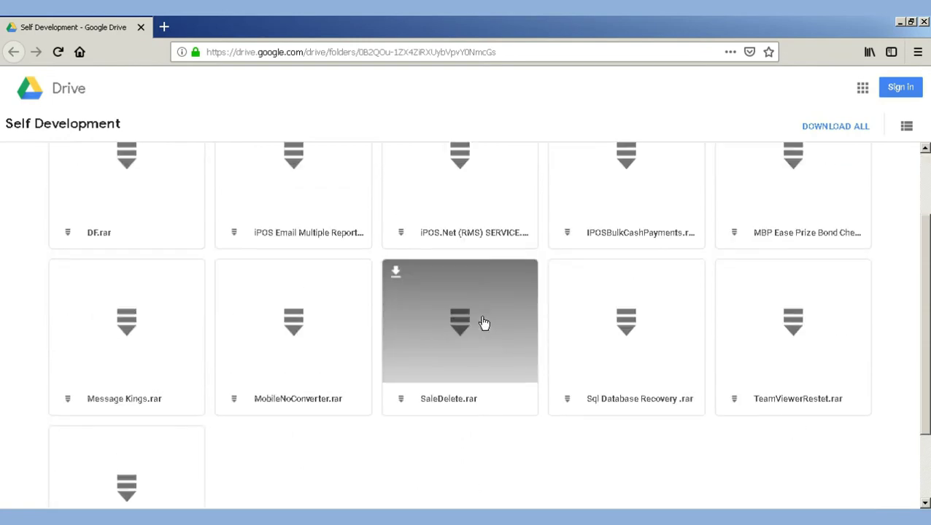
scroll(247, 262, "up", 2)
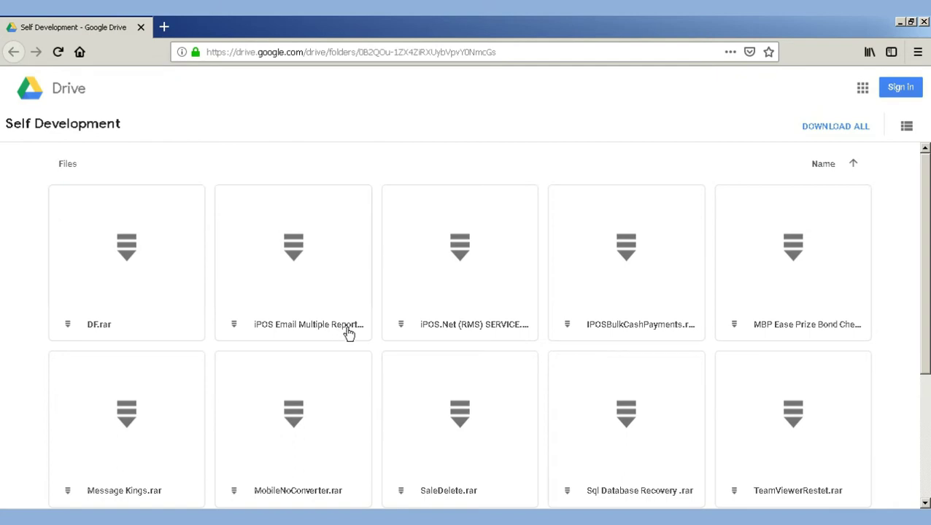
Save the iPOS Email Multiple Report .rar archive to Downloads
mouse_move(307, 268)
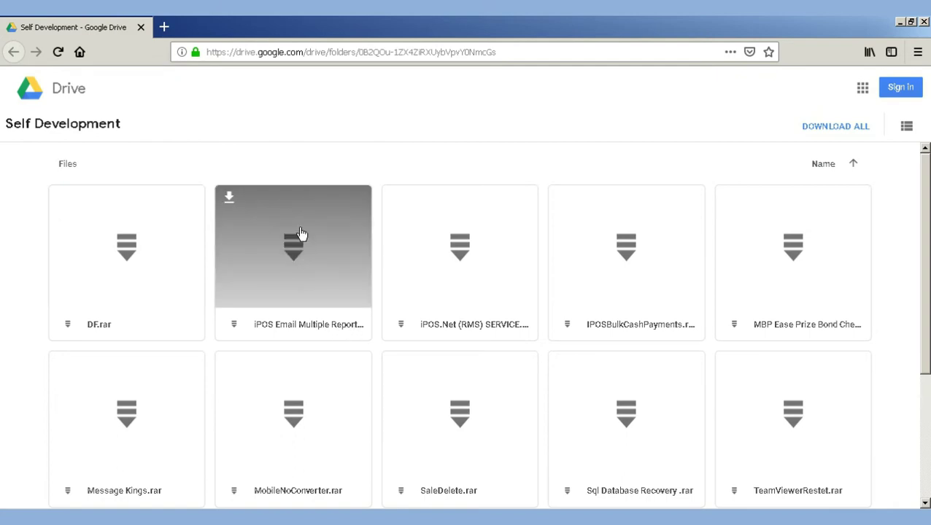
left_click(230, 199)
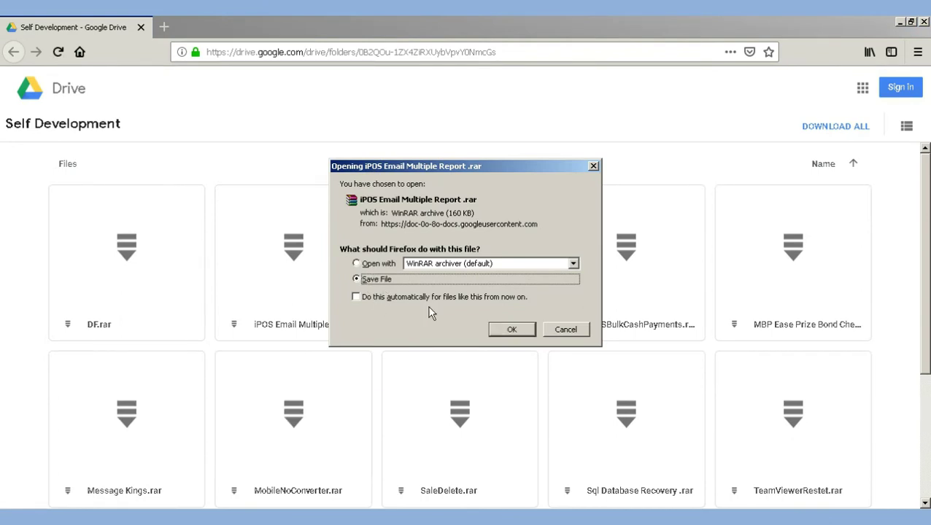
left_click(512, 330)
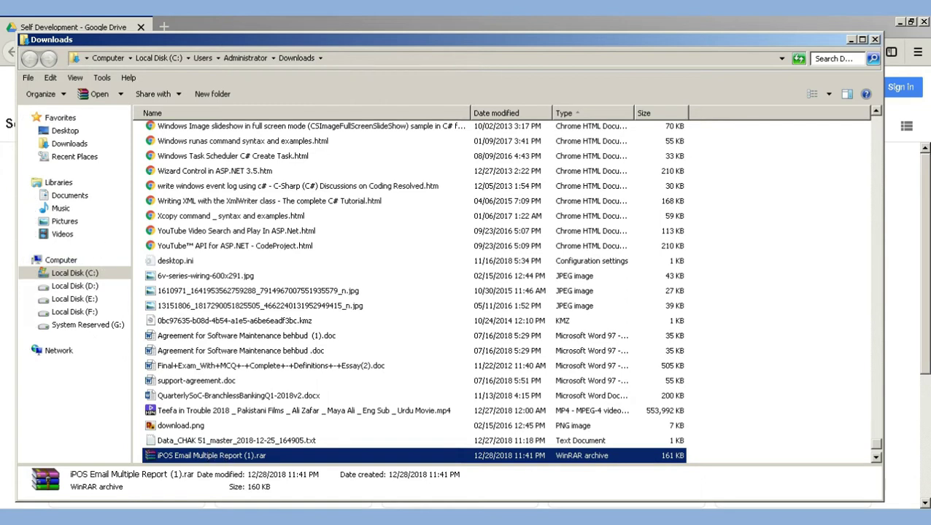
left_click(874, 40)
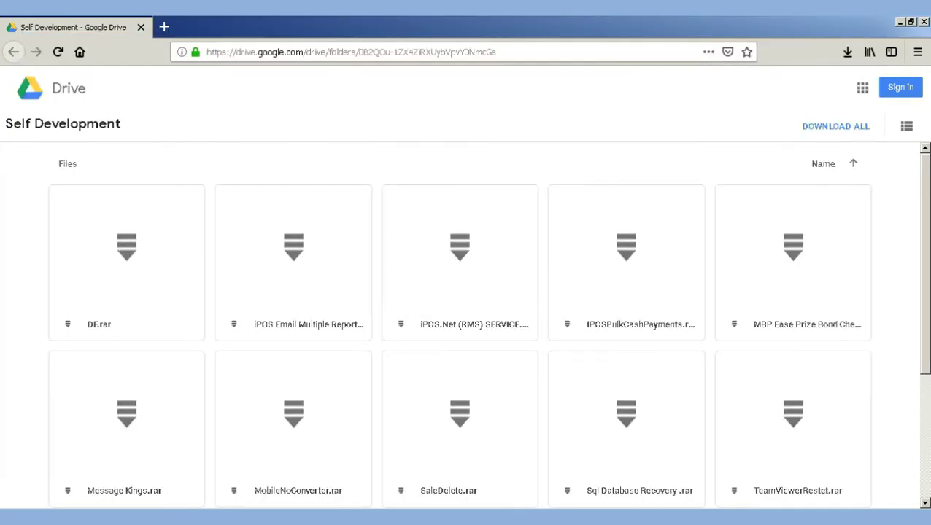
Close Firefox and copy the Drive link from link.txt again
left_click(923, 22)
double_click(231, 129)
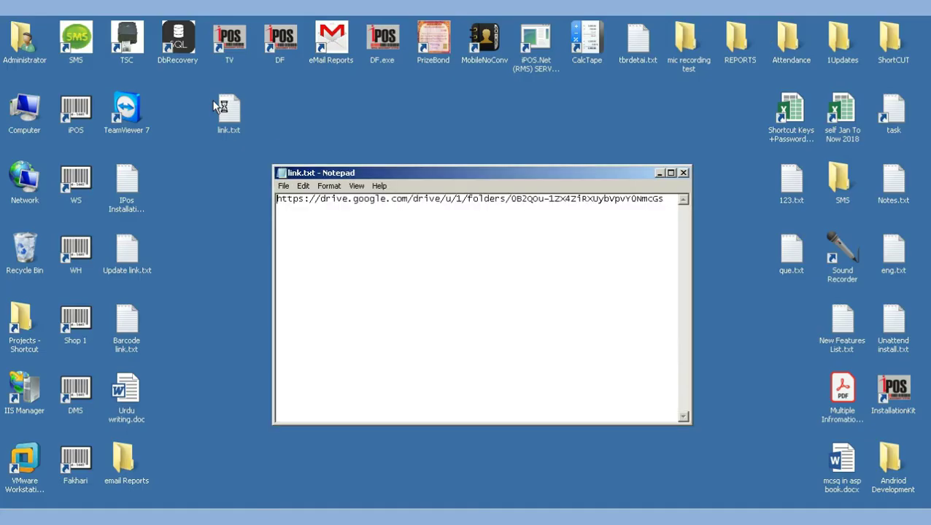
key("ctrl+a")
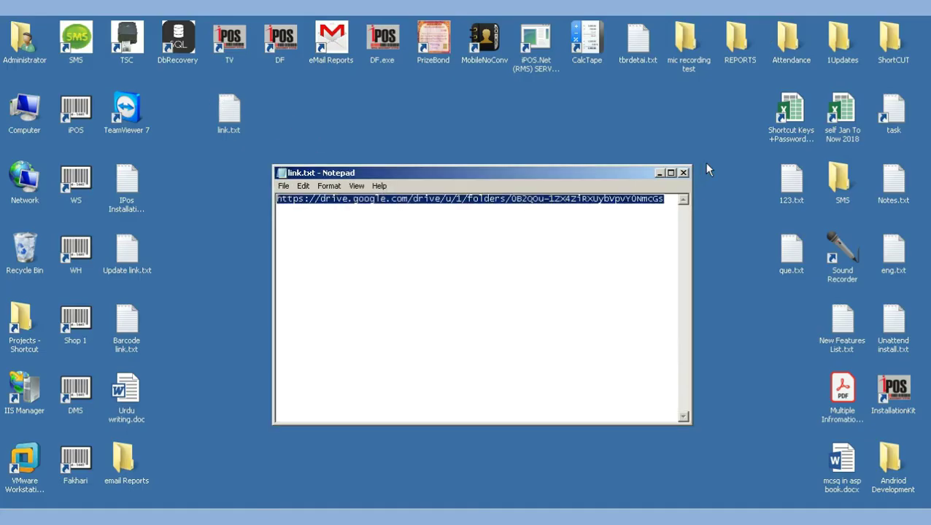
left_click(683, 173)
Load the Drive folder in Opera, dismiss the promo, confirm the download, and close Opera
key("super")
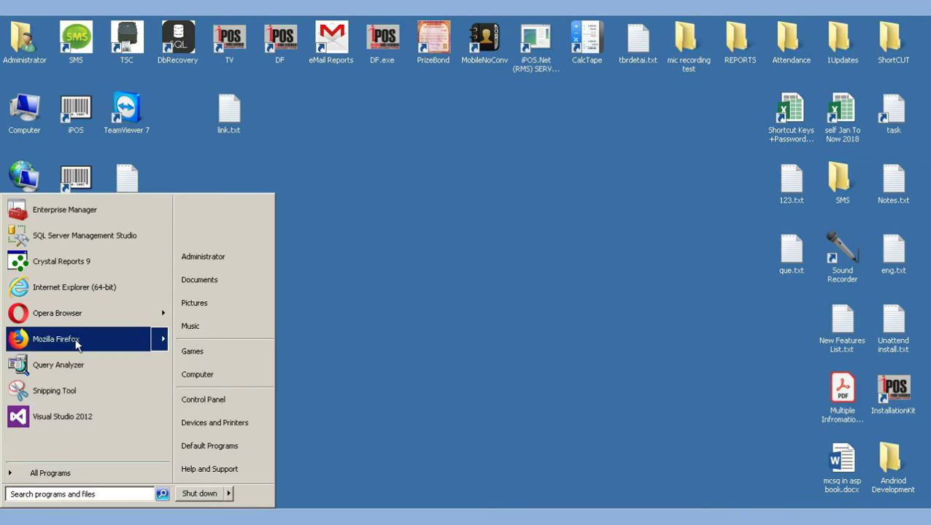
left_click(75, 321)
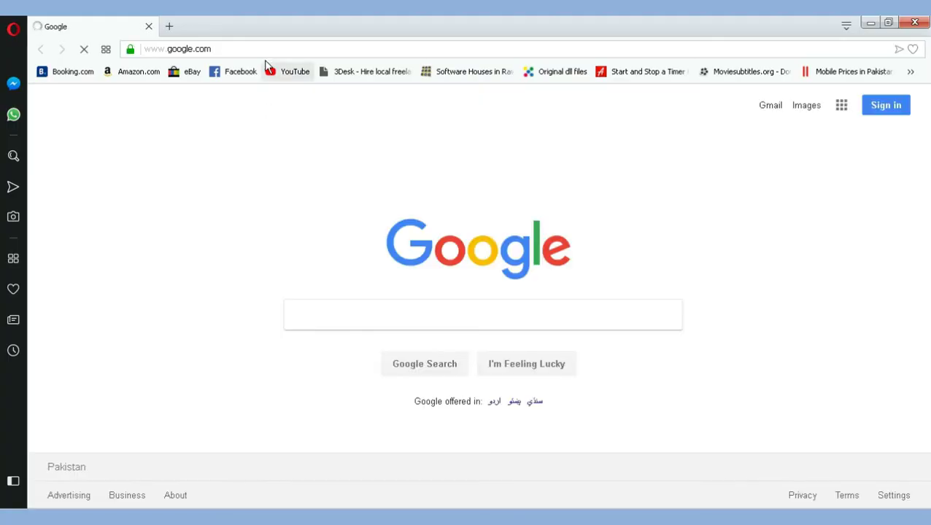
left_click(251, 48)
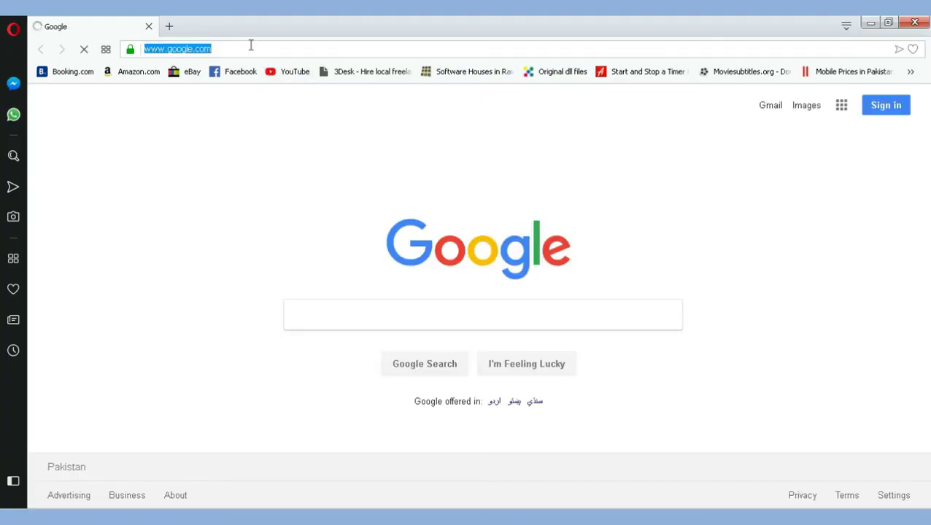
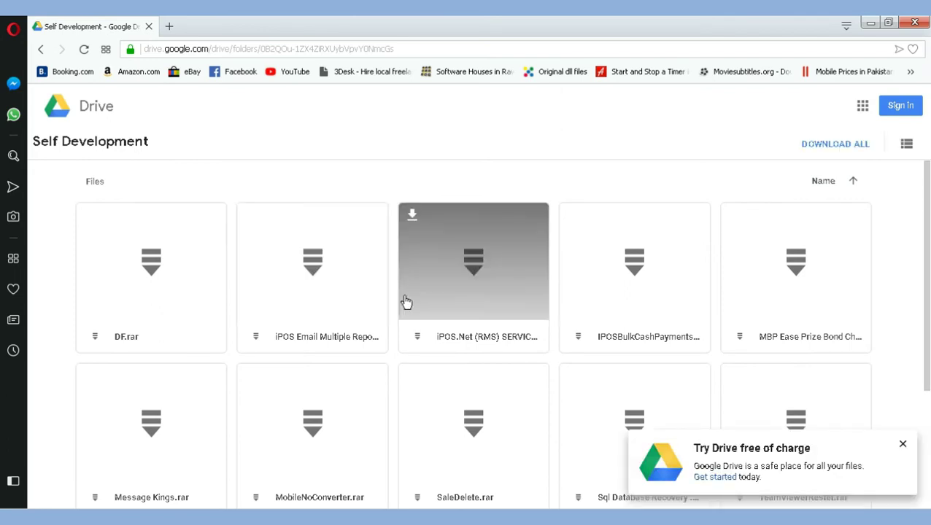
left_click(903, 447)
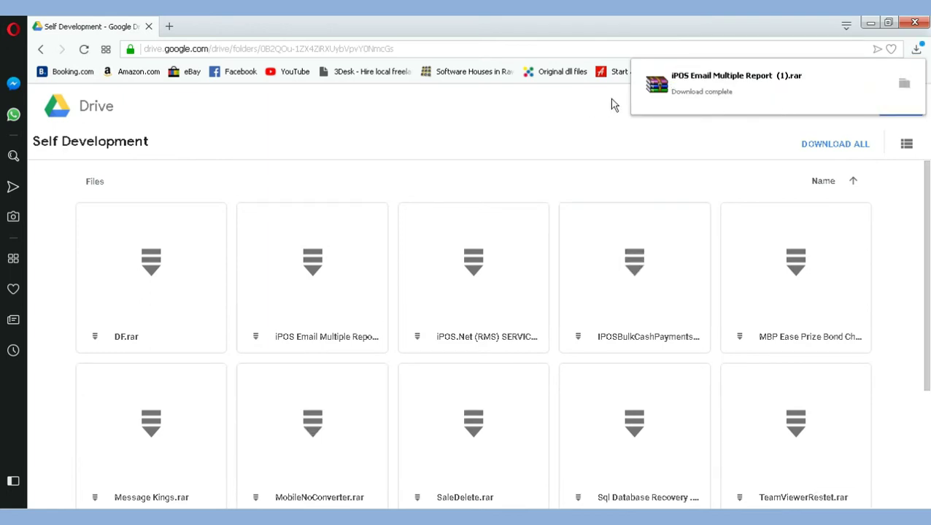
left_click(913, 22)
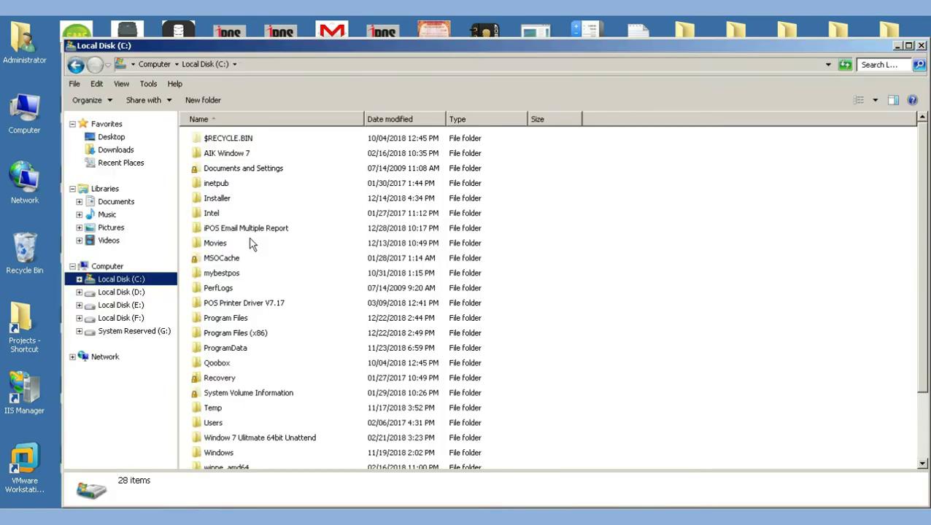
Browse the iPOS Email Multiple Report folder, then view the archive's extraction options on C:
left_click(250, 230)
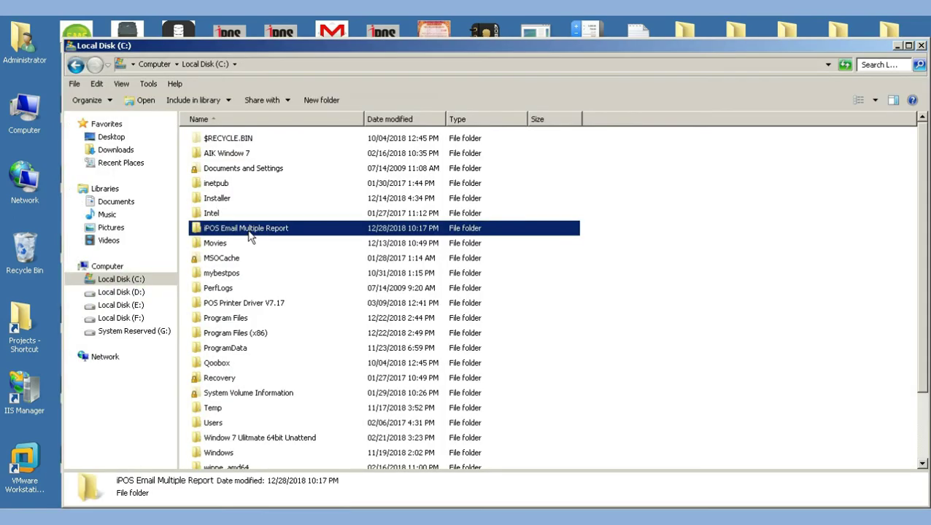
double_click(251, 230)
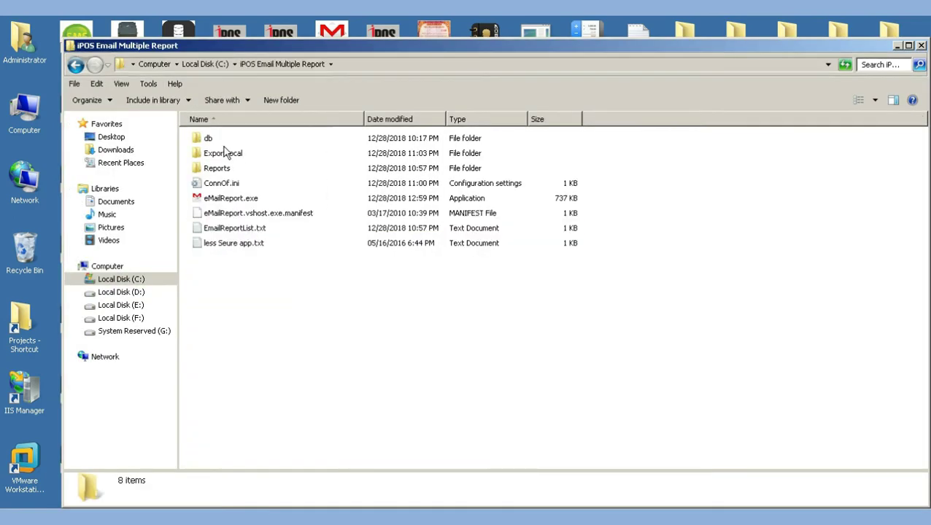
left_click_drag(250, 294, 207, 123)
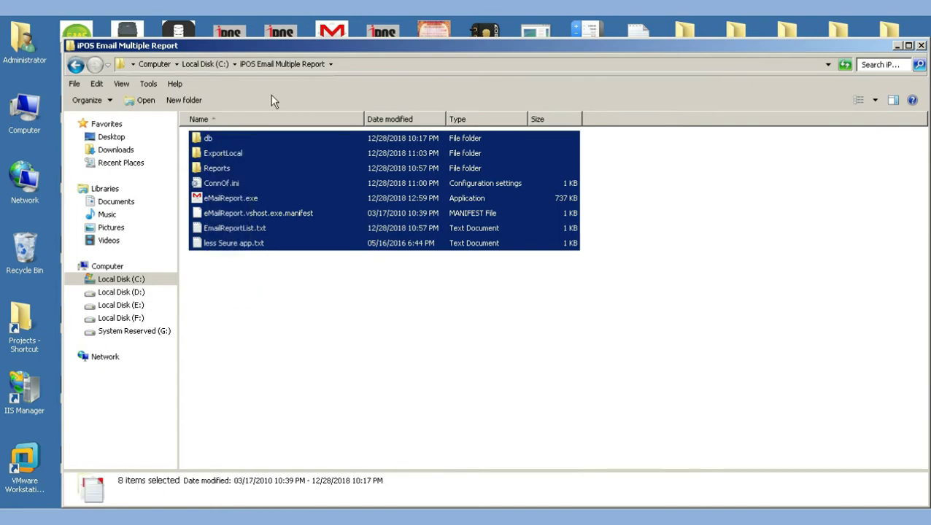
left_click(208, 65)
left_click(267, 433)
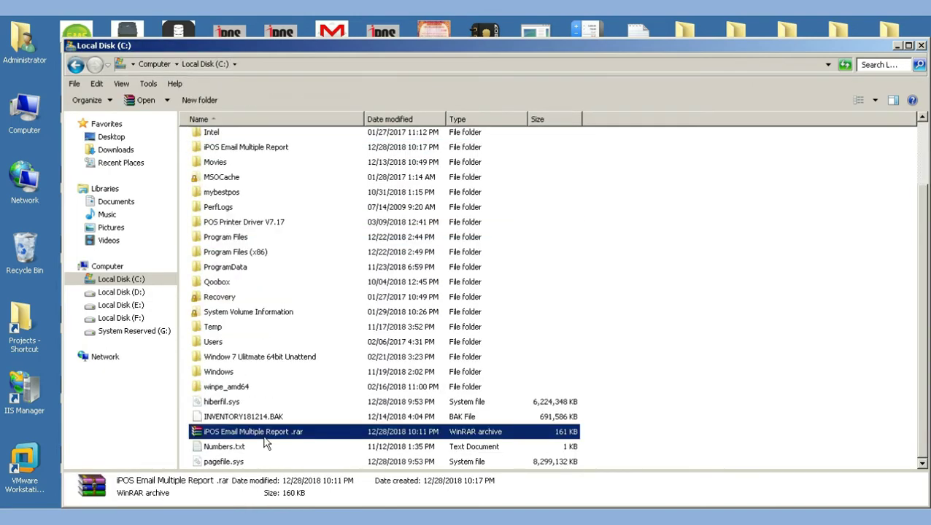
right_click(267, 435)
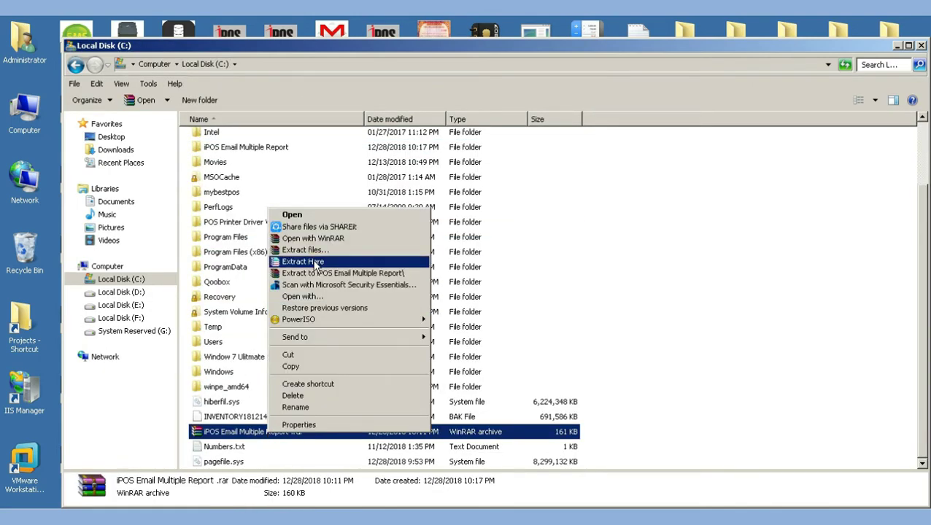
Inspect eMailReport.exe in the extracted folder, then close Explorer
left_click(246, 149)
double_click(257, 151)
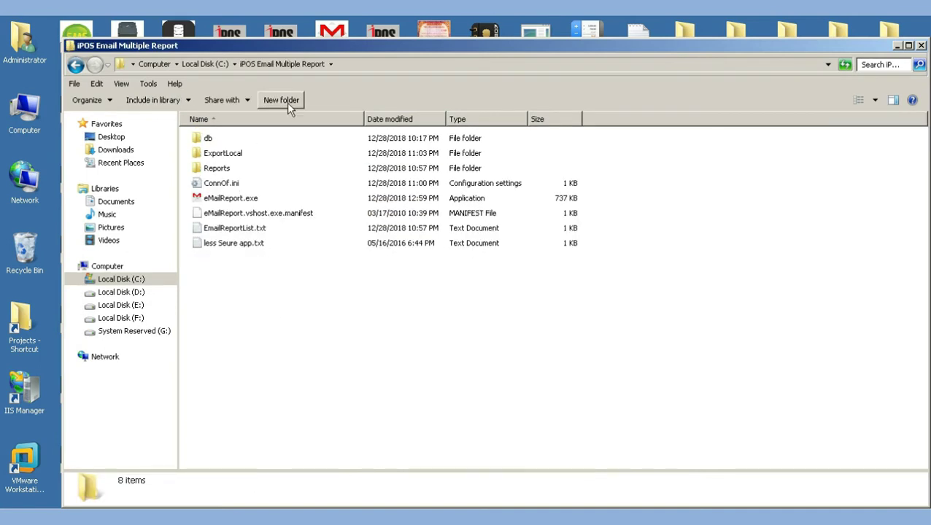
left_click(249, 199)
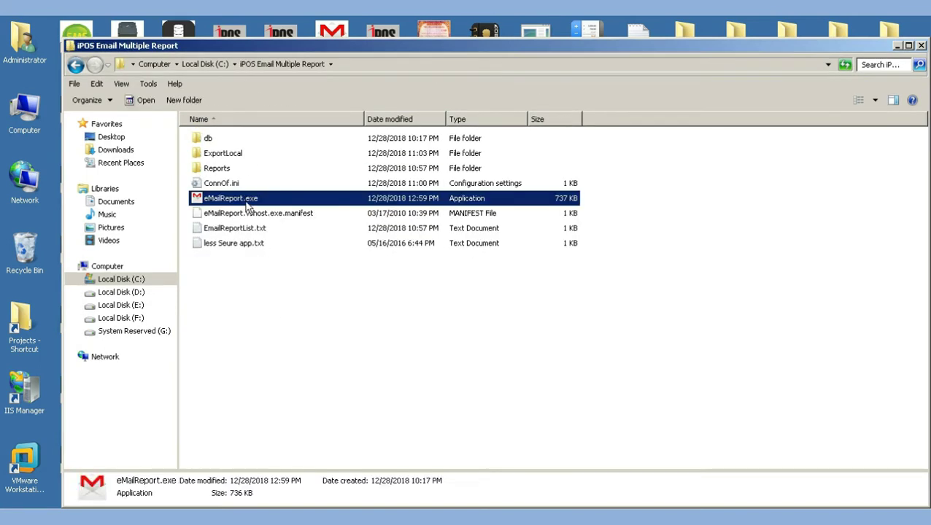
right_click(246, 203)
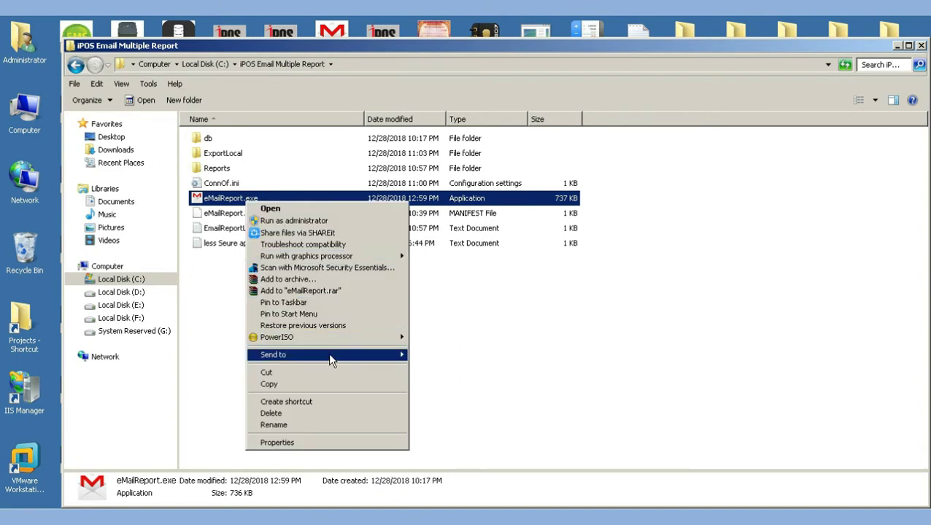
mouse_move(328, 355)
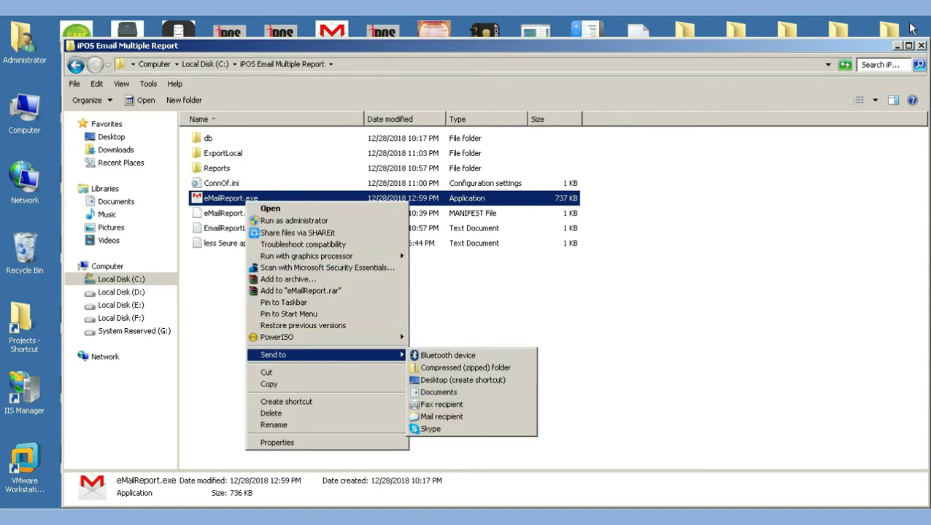
left_click(921, 47)
left_click(921, 46)
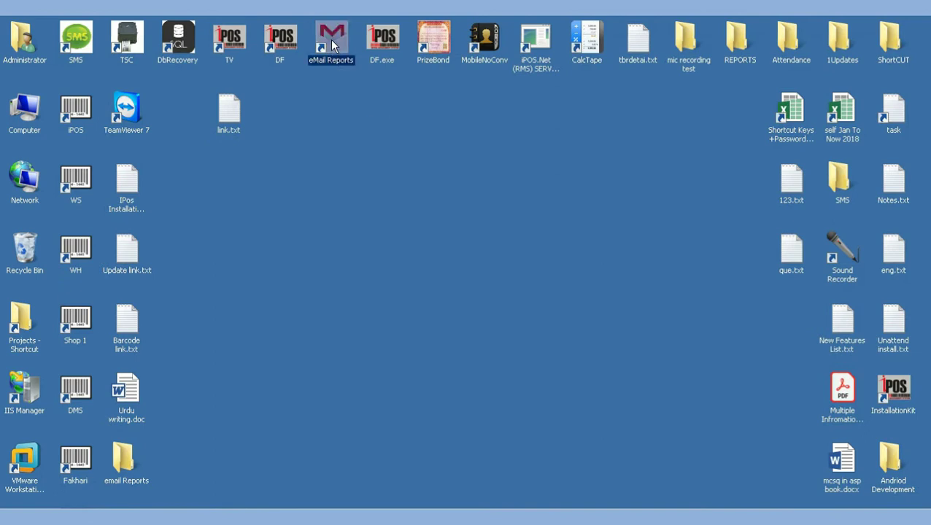
Launch eMail Reports to check its five report rows, then open the shortcut's file location
double_click(331, 42)
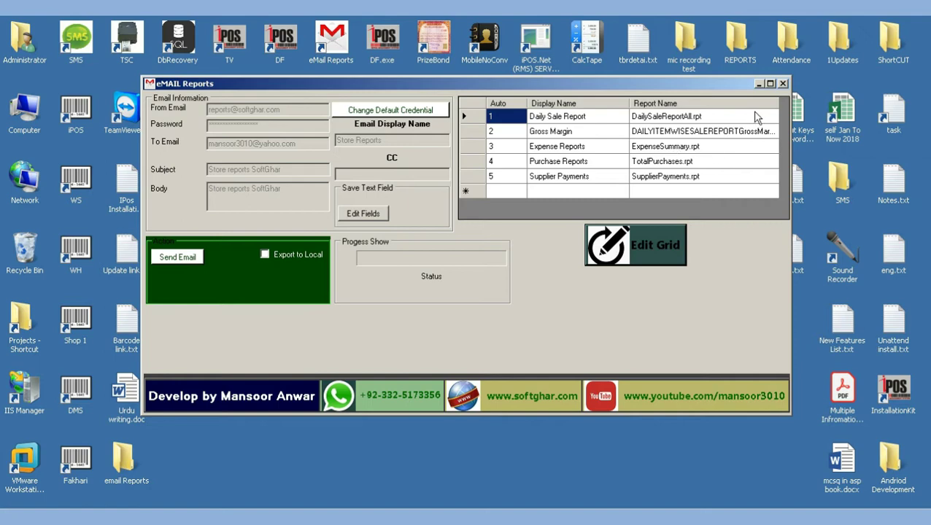
left_click(782, 84)
left_click(340, 45)
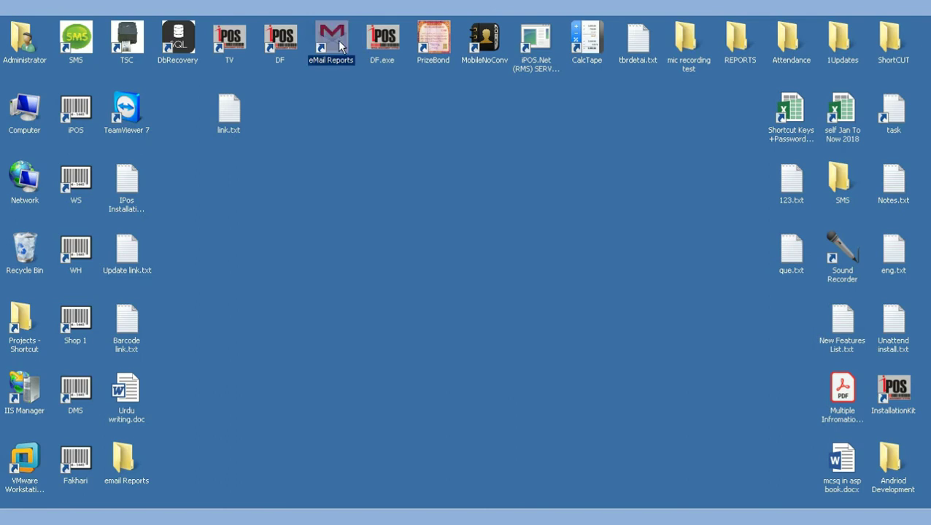
right_click(339, 43)
left_click(387, 84)
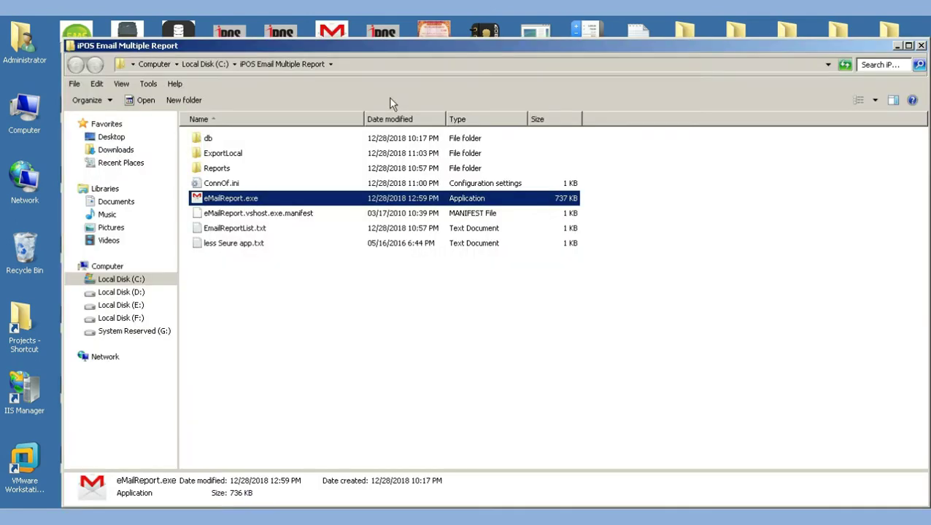
Open ConnOf.ini and copy the SQL2000 instance name from SQL Server Service Manager
double_click(225, 184)
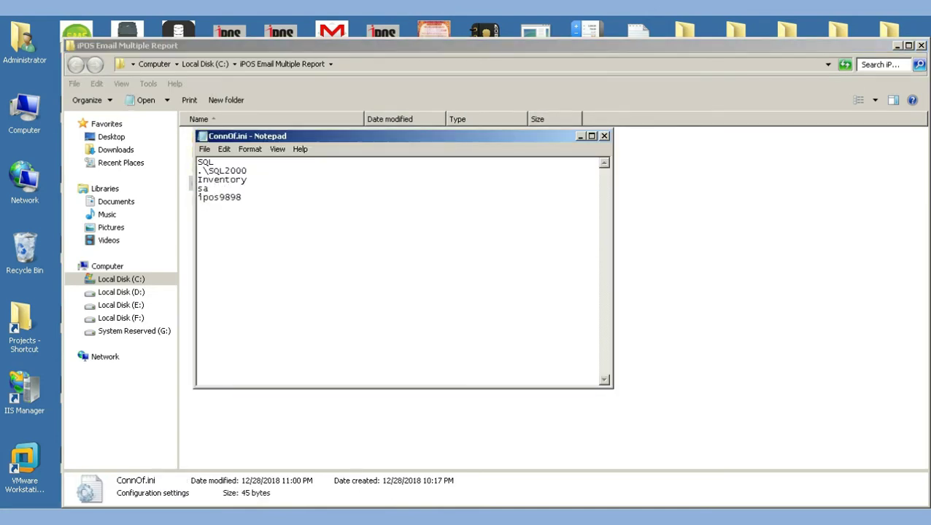
key("alt+Tab")
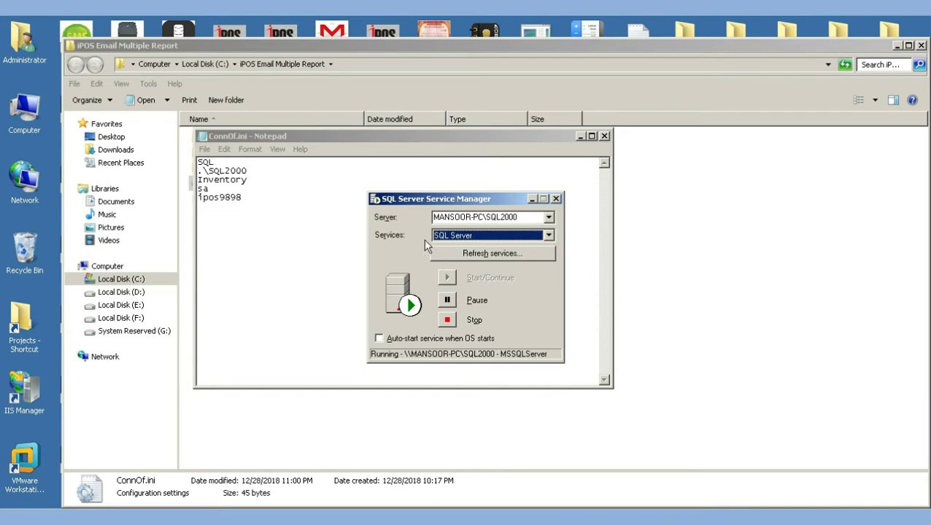
double_click(498, 219)
left_click(548, 217)
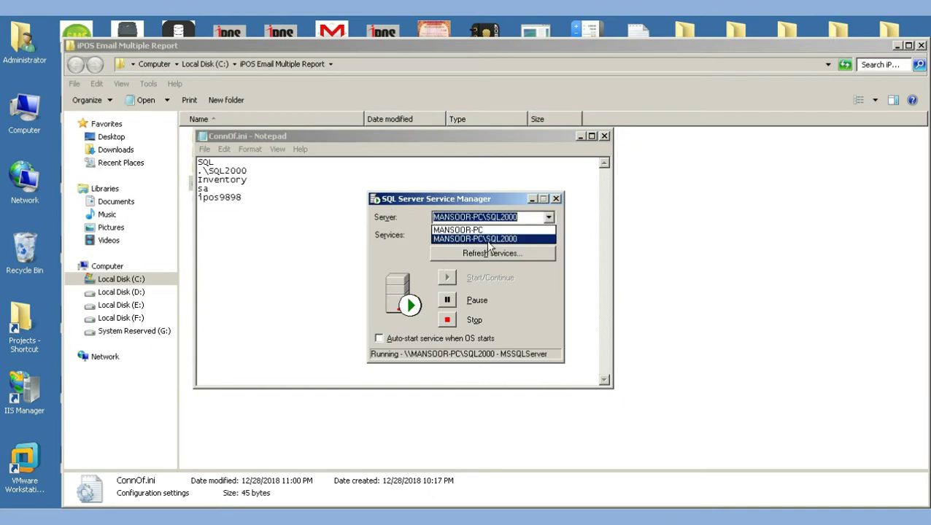
left_click(512, 241)
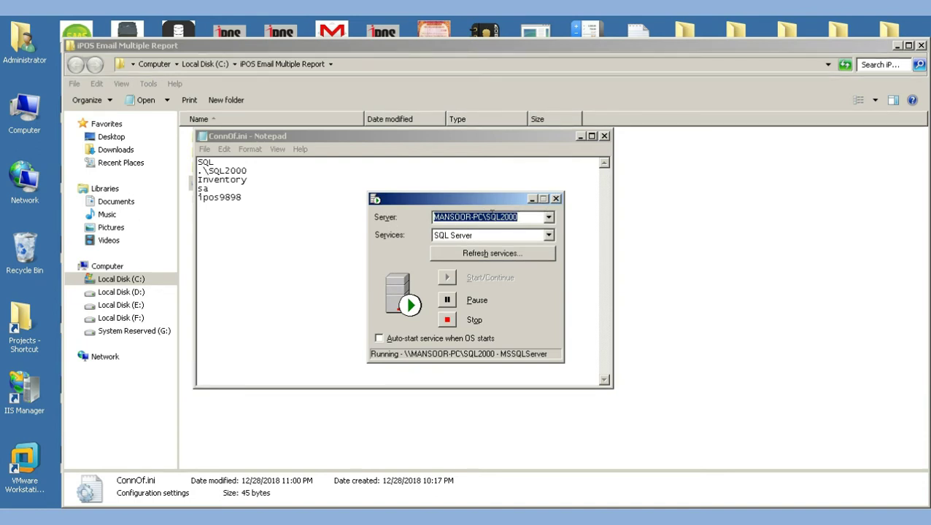
right_click(492, 212)
left_click(510, 254)
Replace .\SQL2000 in ConnOf.ini with the copied instance name and save it
left_click_drag(248, 171, 195, 172)
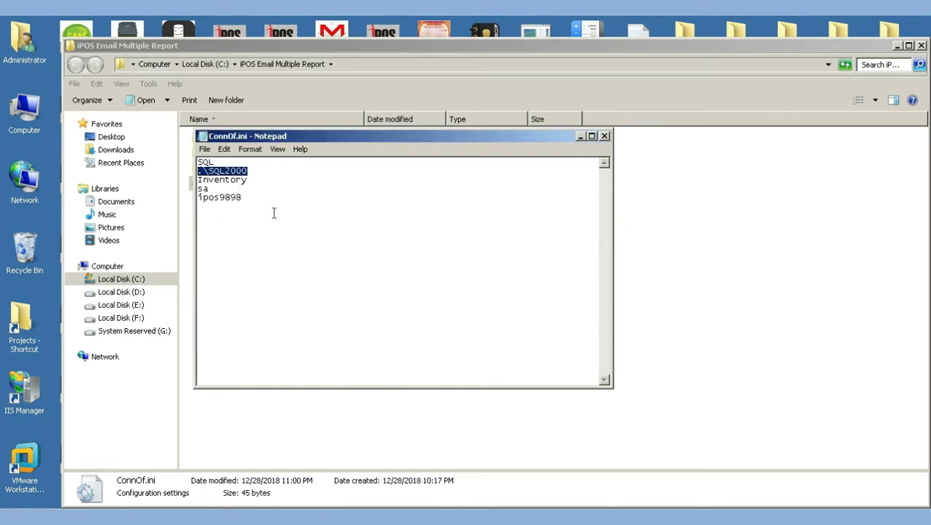
key("ctrl+v")
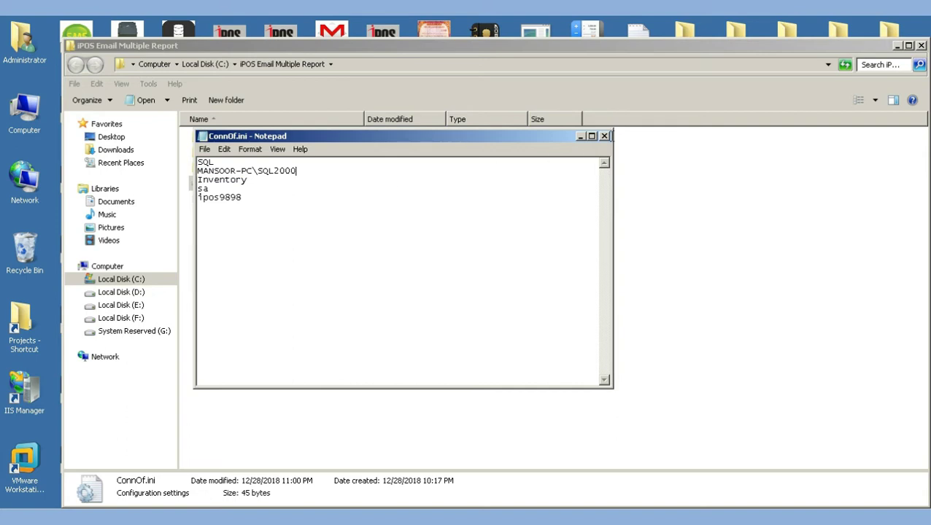
left_click(604, 137)
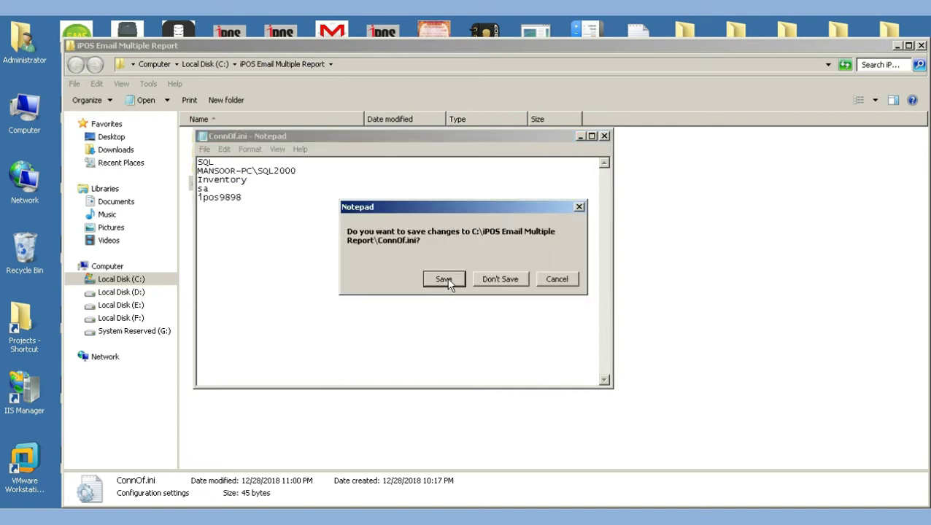
left_click(444, 279)
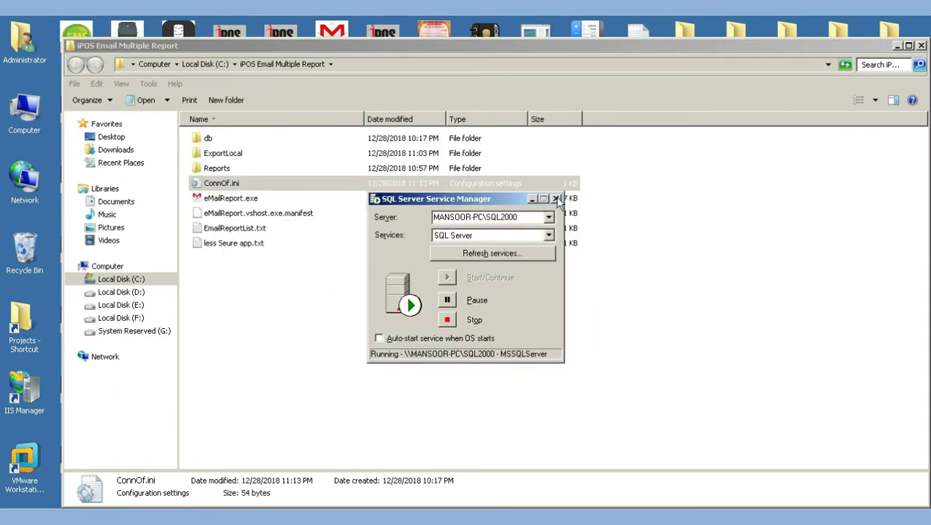
left_click(555, 199)
Enable Edit Fields in eMail Reports and select the From Email address
left_click(921, 45)
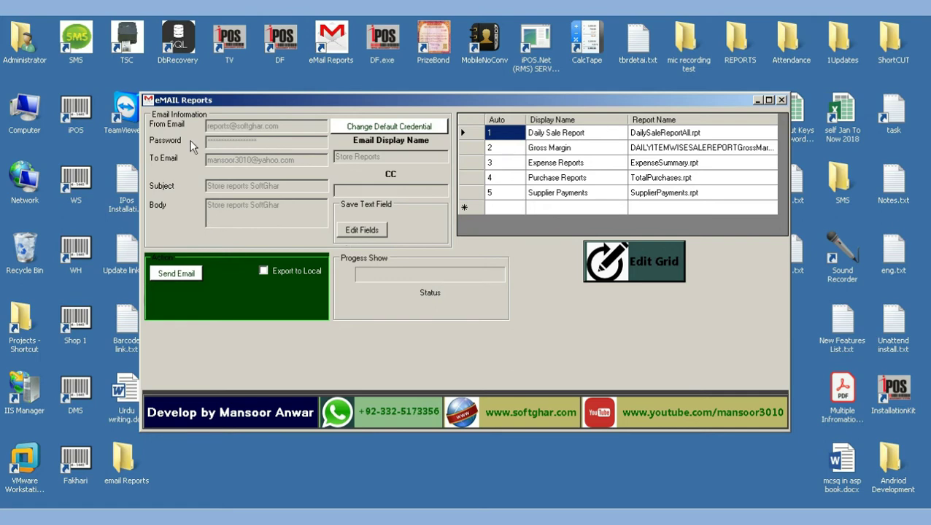
left_click(361, 231)
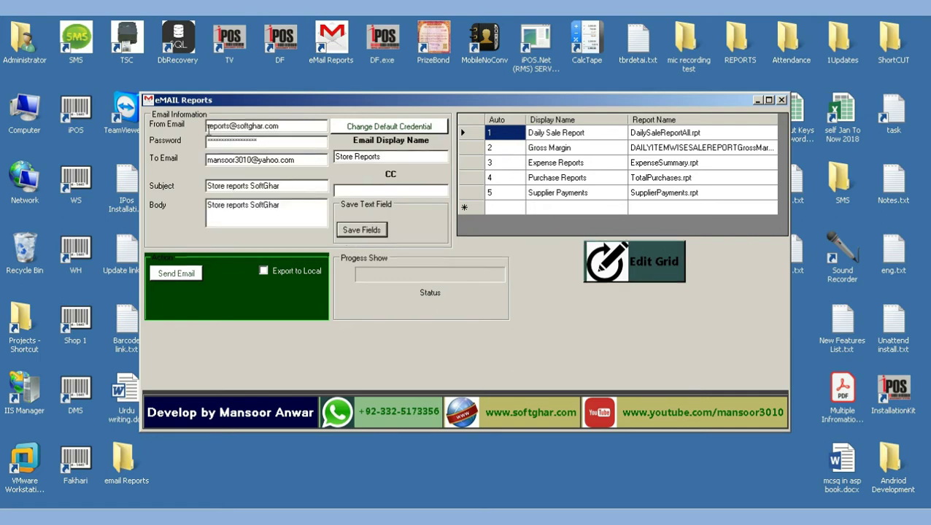
left_click_drag(292, 127, 199, 129)
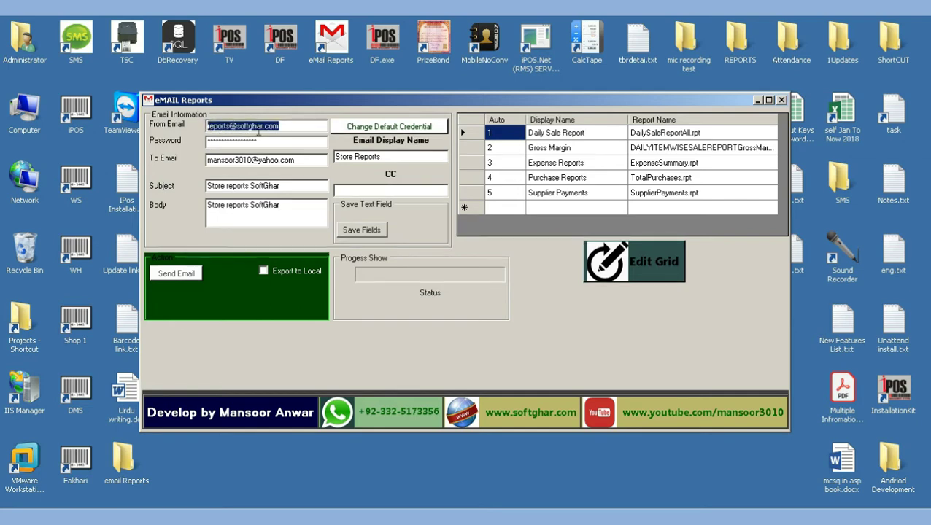
left_click(292, 127)
left_click_drag(291, 127, 203, 128)
left_click_drag(365, 102, 451, 118)
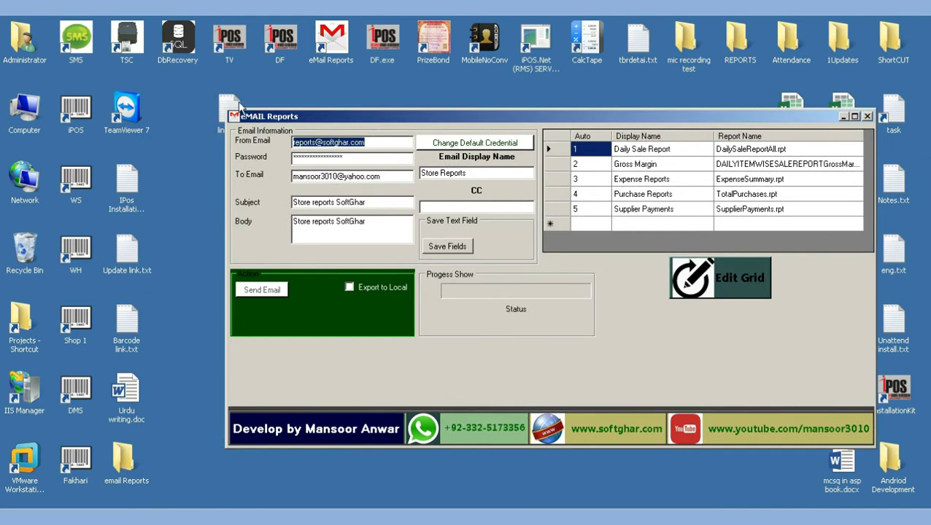
Copy the Google support URL from less Seure app.txt and open a new Chrome tab
right_click(333, 44)
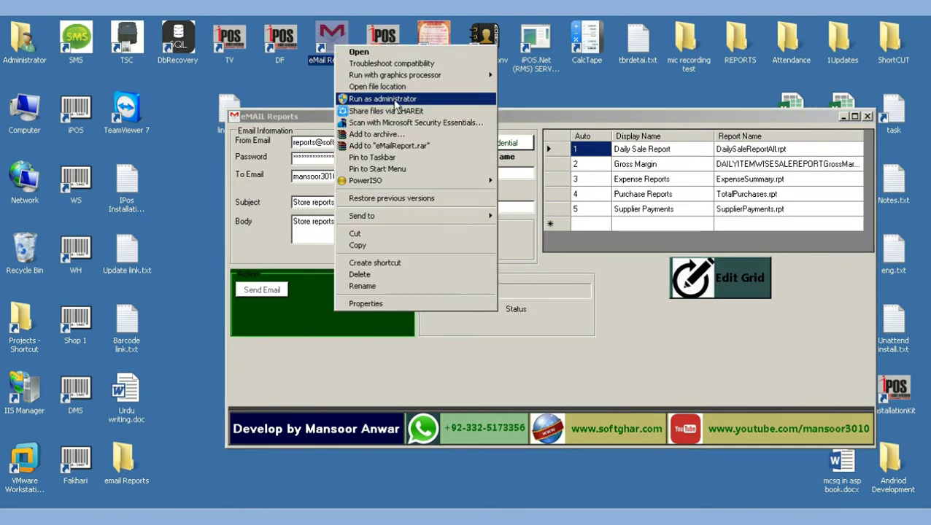
left_click(387, 87)
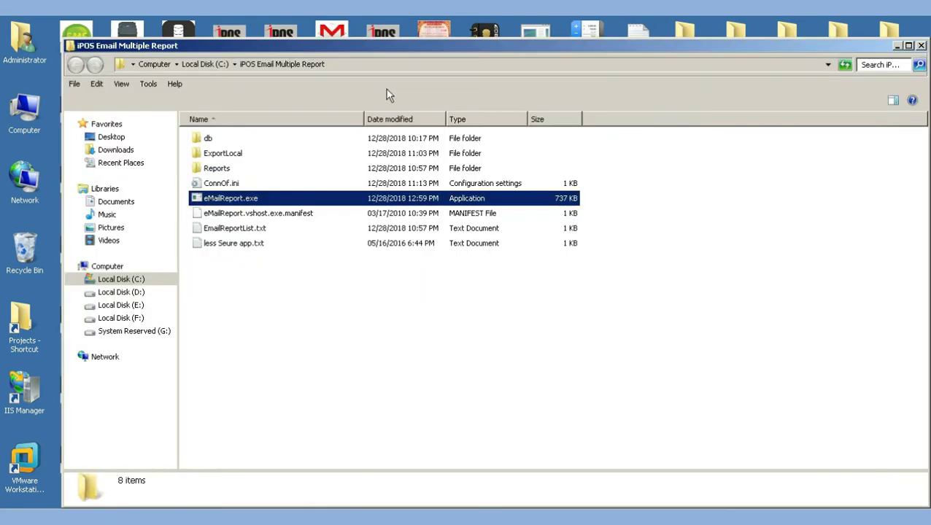
double_click(228, 248)
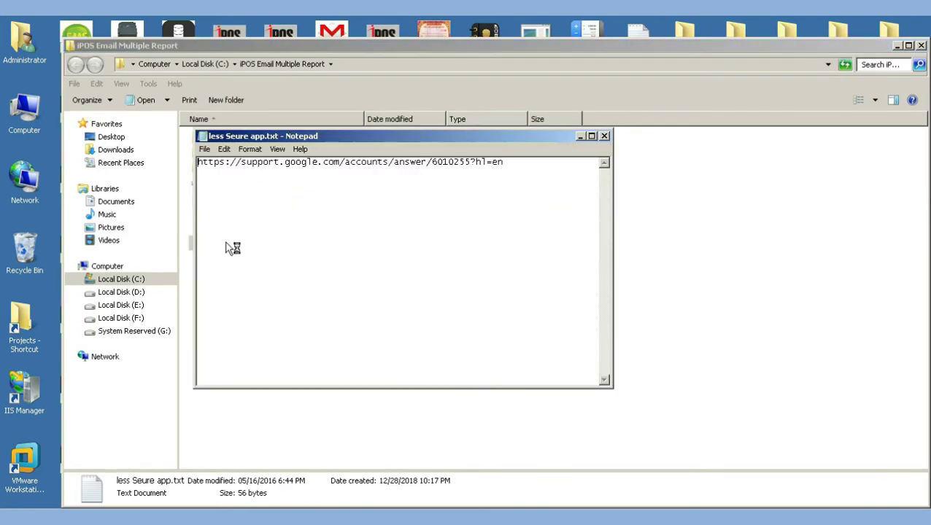
double_click(369, 162)
left_click_drag(507, 163, 182, 166)
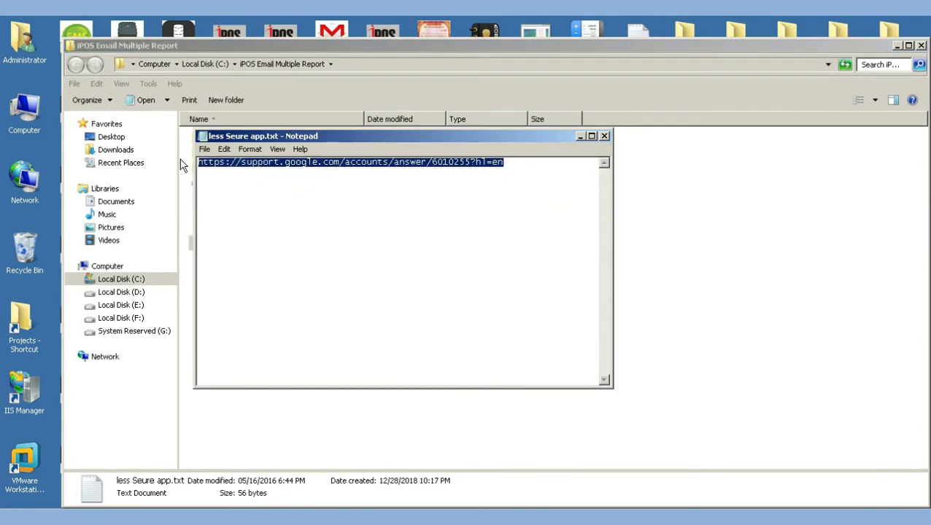
right_click(343, 167)
left_click(386, 203)
left_click(332, 30)
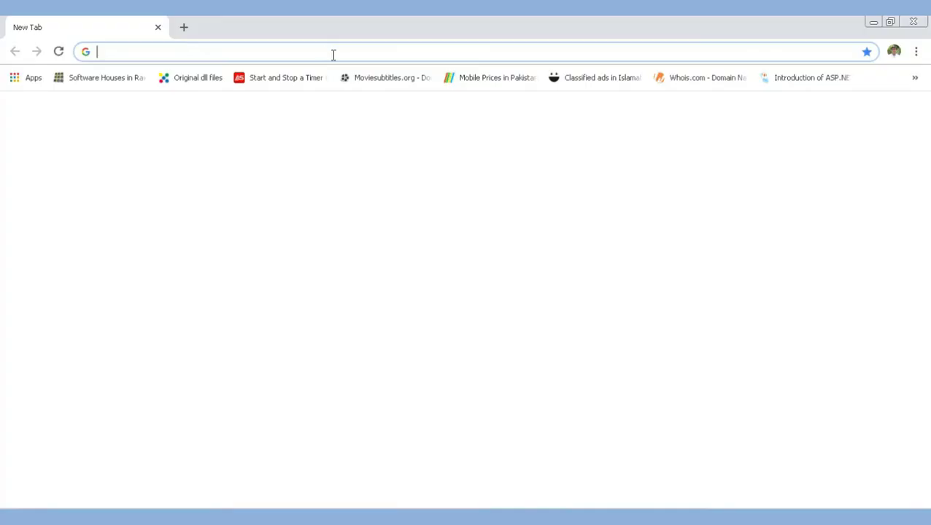
right_click(333, 54)
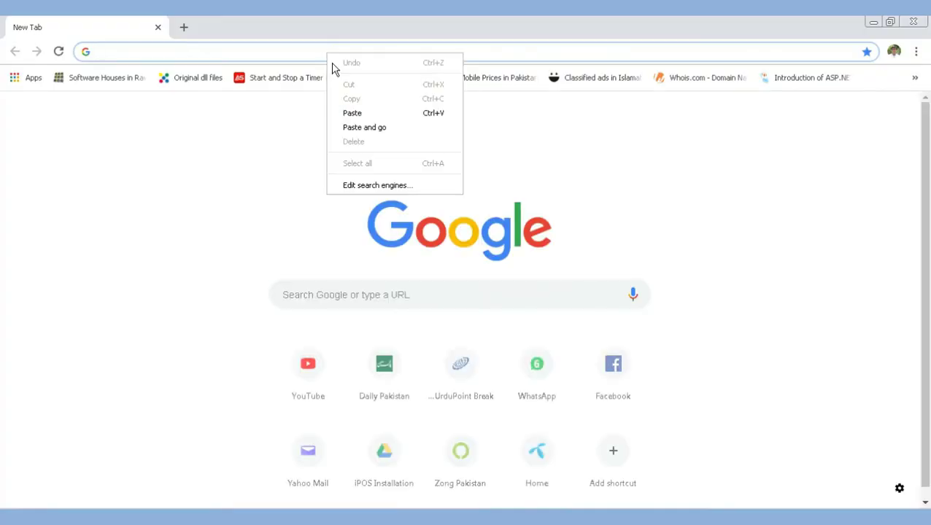
Load the less secure apps help article and follow its link to the G Suite page
left_click(374, 127)
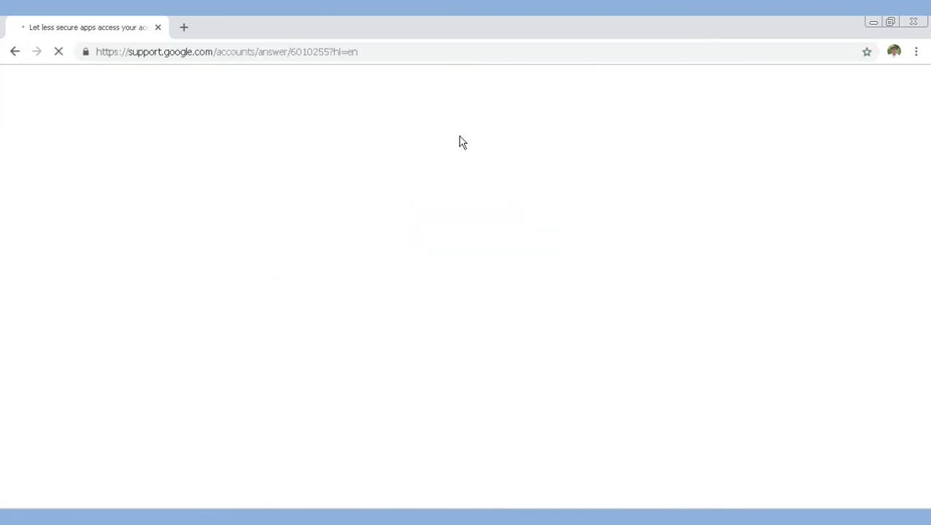
scroll(427, 283, "down", 2)
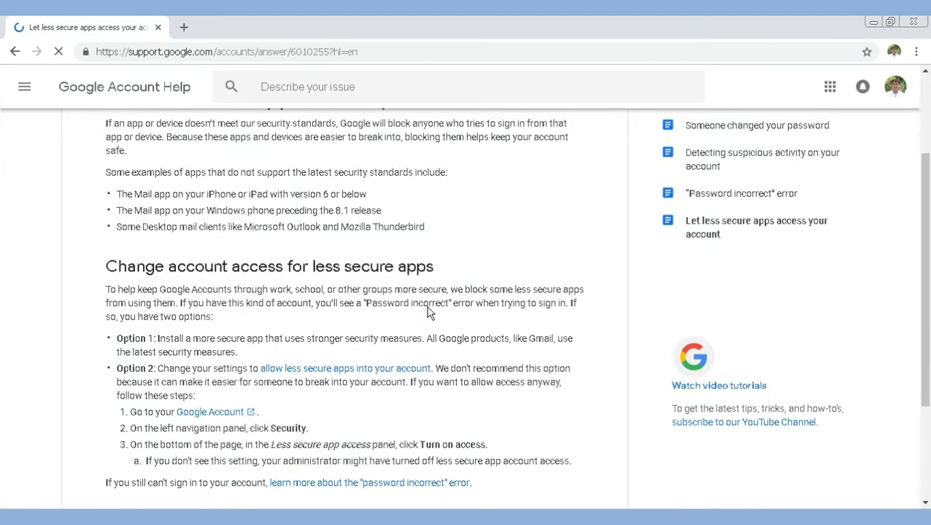
left_click(341, 375)
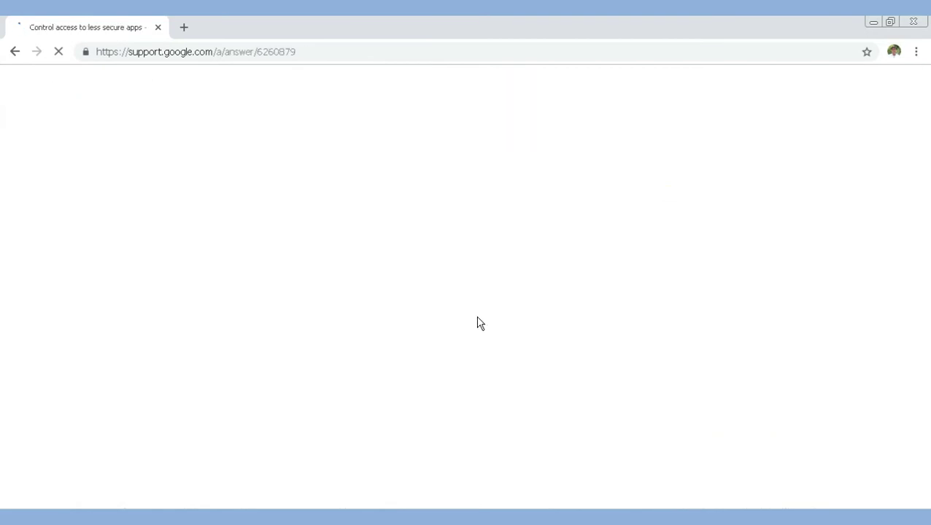
Read through the G Suite less secure apps article, then return to Notepad
scroll(466, 354, "down", 9)
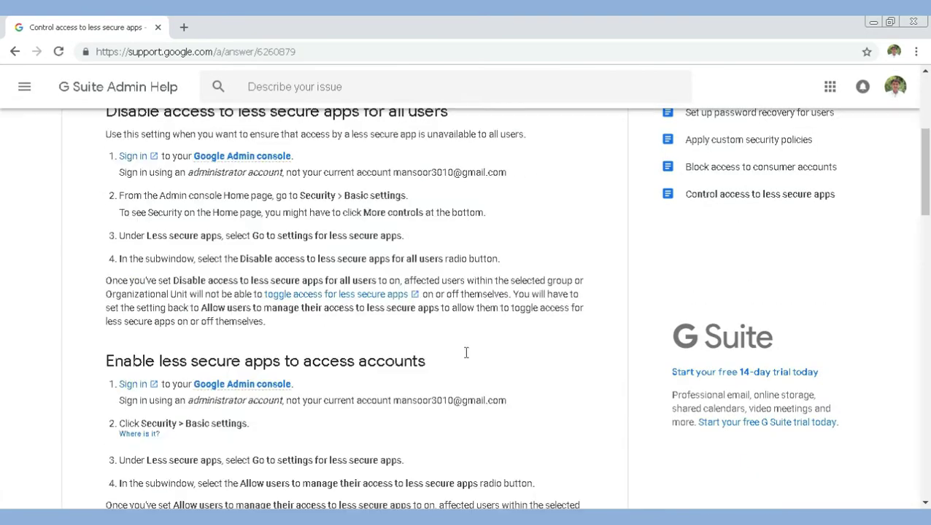
scroll(469, 356, "down", 9)
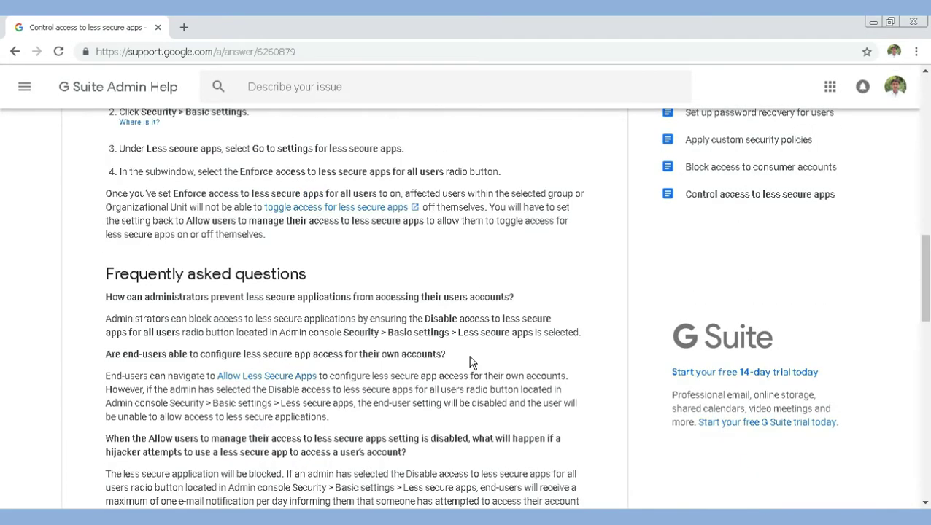
scroll(482, 361, "up", 7)
scroll(483, 361, "up", 4)
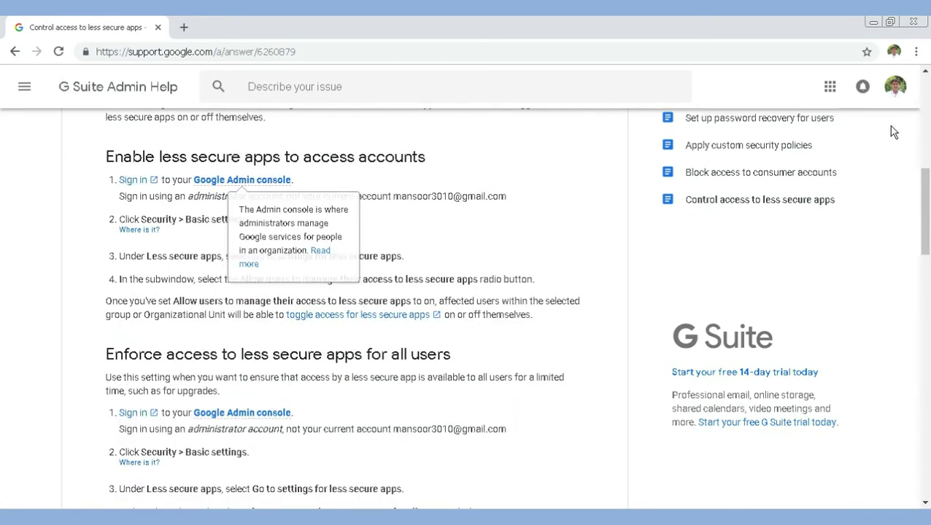
scroll(506, 235, "up", 2)
mouse_move(250, 322)
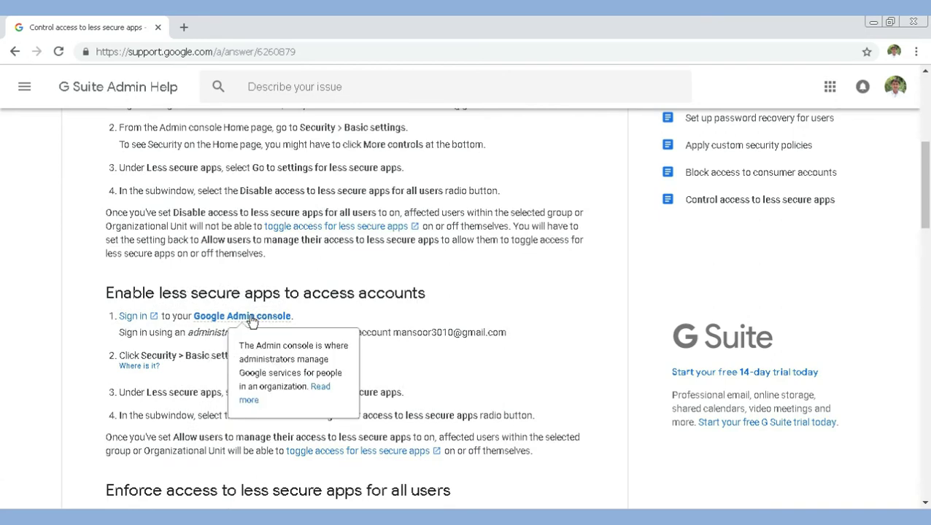
scroll(346, 398, "down", 3)
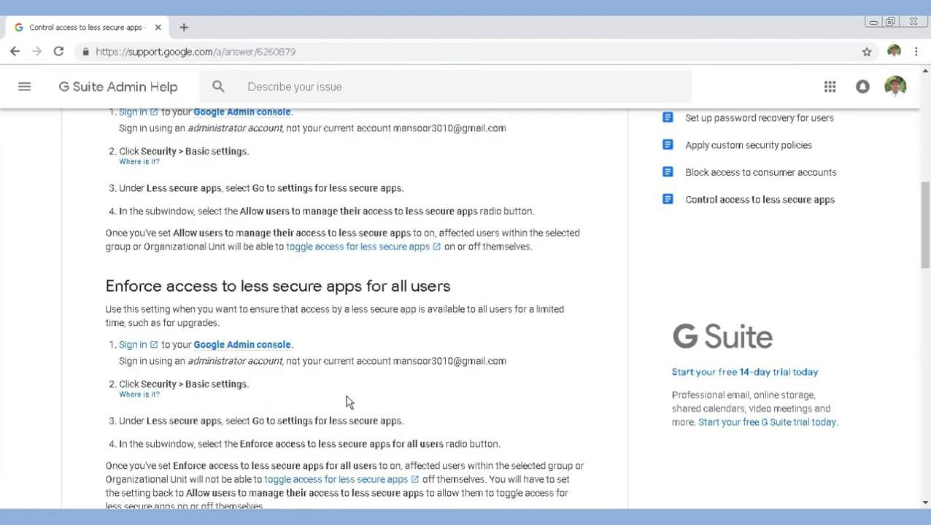
scroll(345, 400, "down", 5)
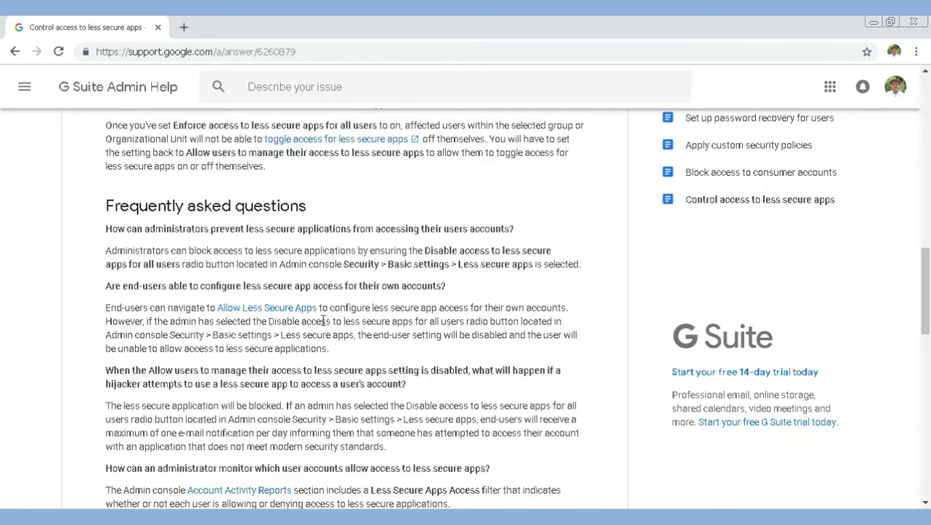
left_click(873, 22)
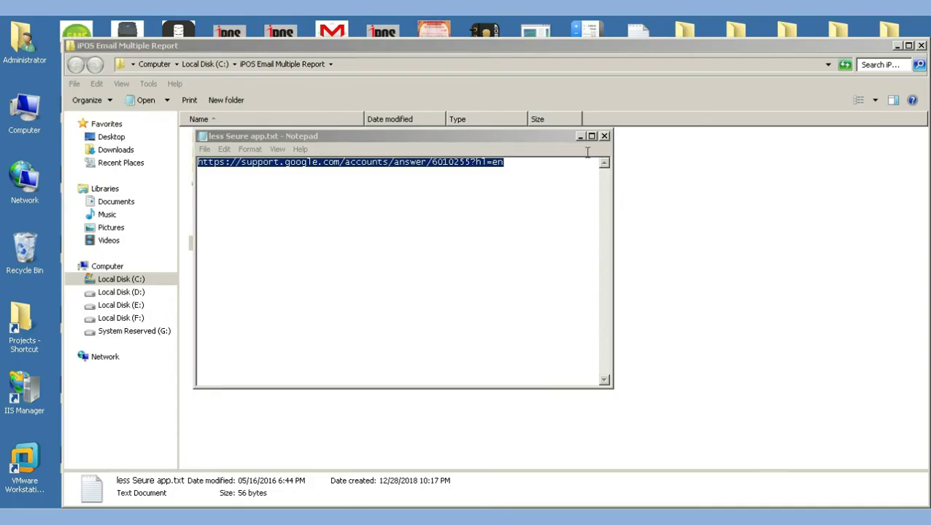
Close the Notepad help-link file and switch over to the eMail Configuration Chart PDF
left_click(604, 135)
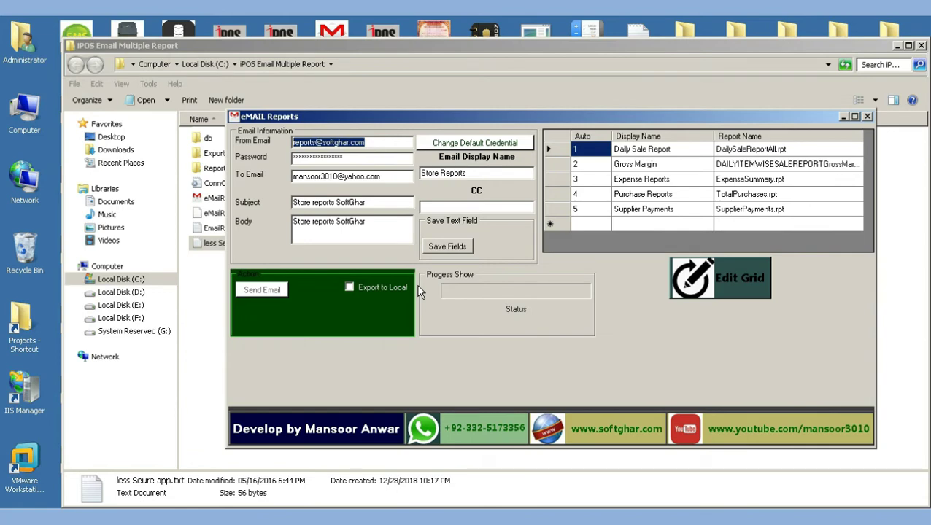
left_click(298, 508)
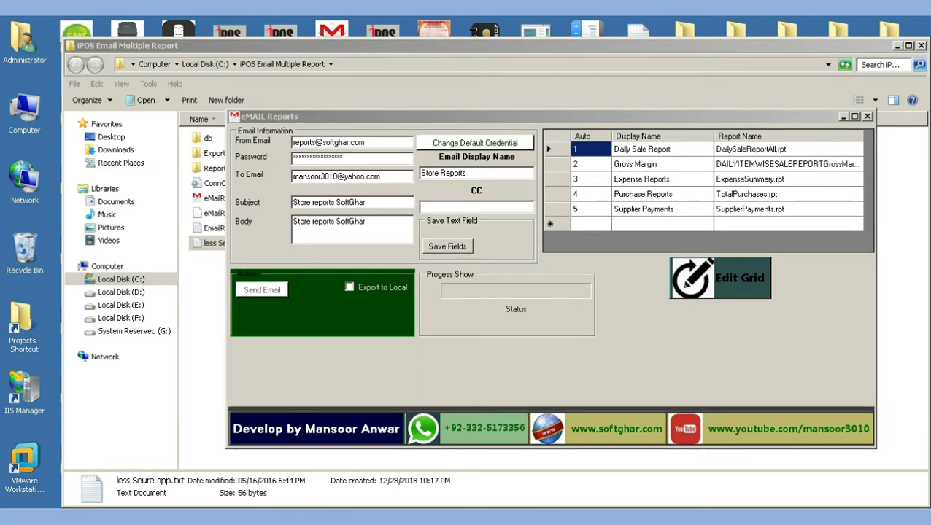
key("alt+Tab")
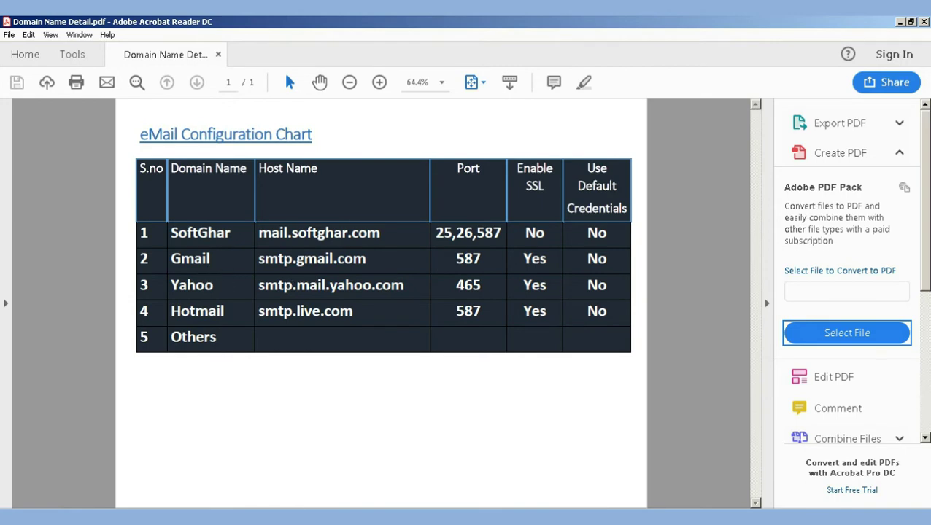
Update the default credential to host mail.softghar.com, port 26, with SSL unchecked
key("alt+Tab")
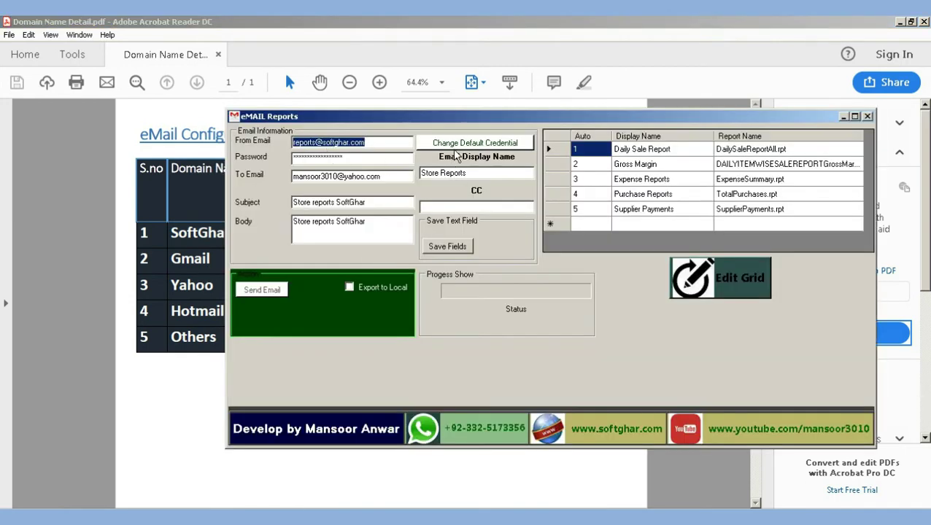
left_click(471, 144)
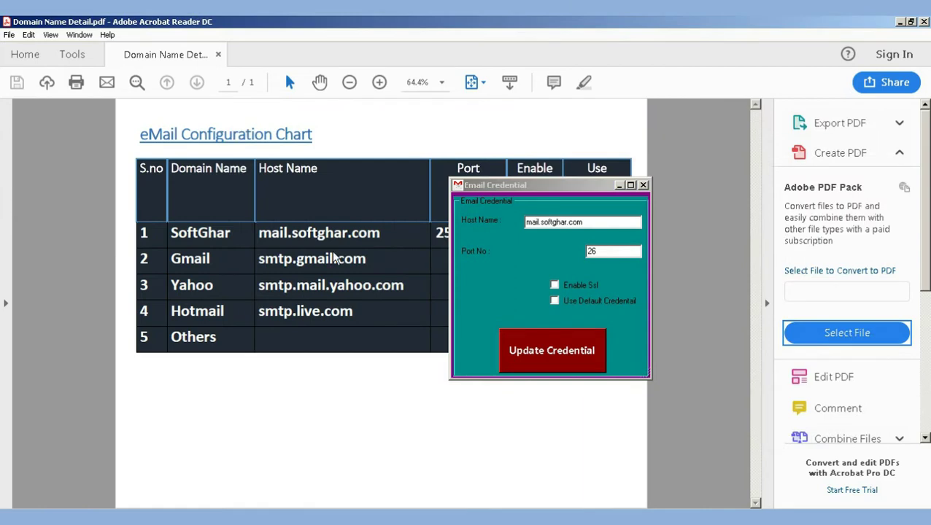
left_click_drag(533, 183, 711, 170)
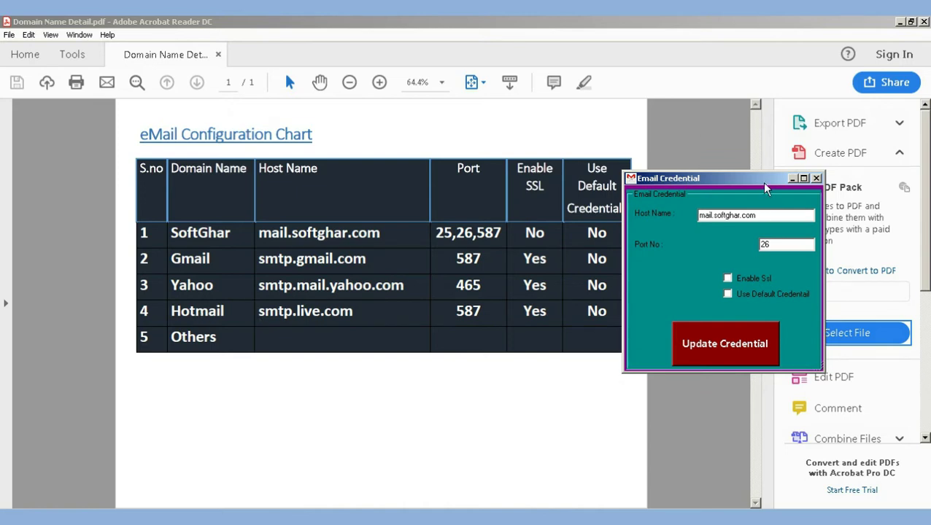
left_click_drag(761, 181, 790, 186)
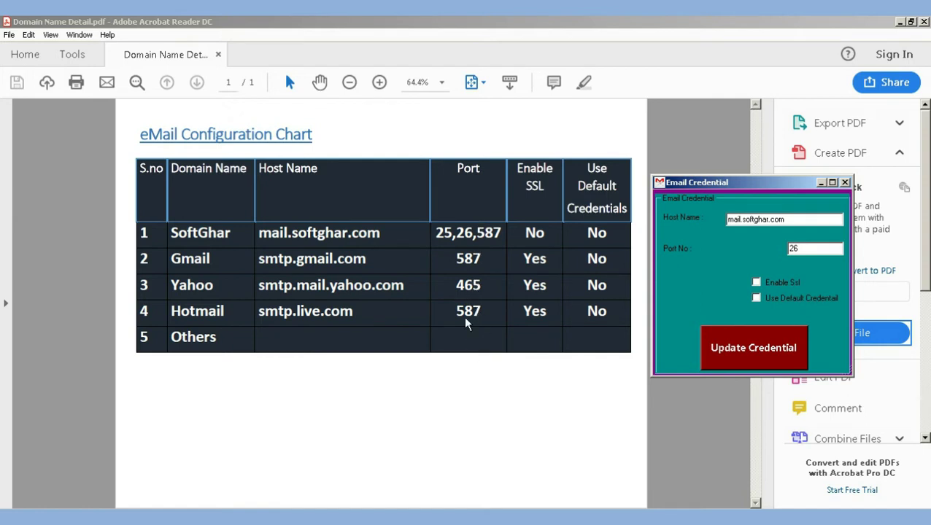
double_click(807, 248)
left_click(547, 236)
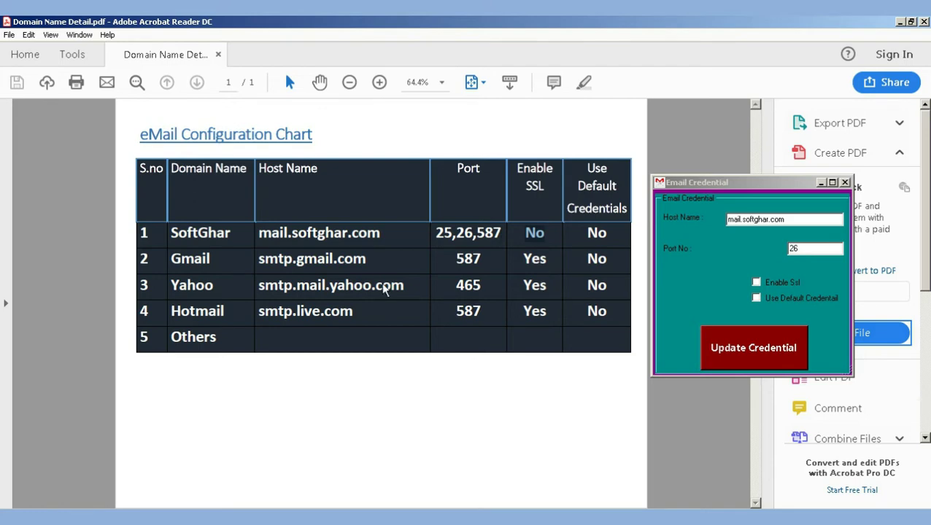
left_click(777, 280)
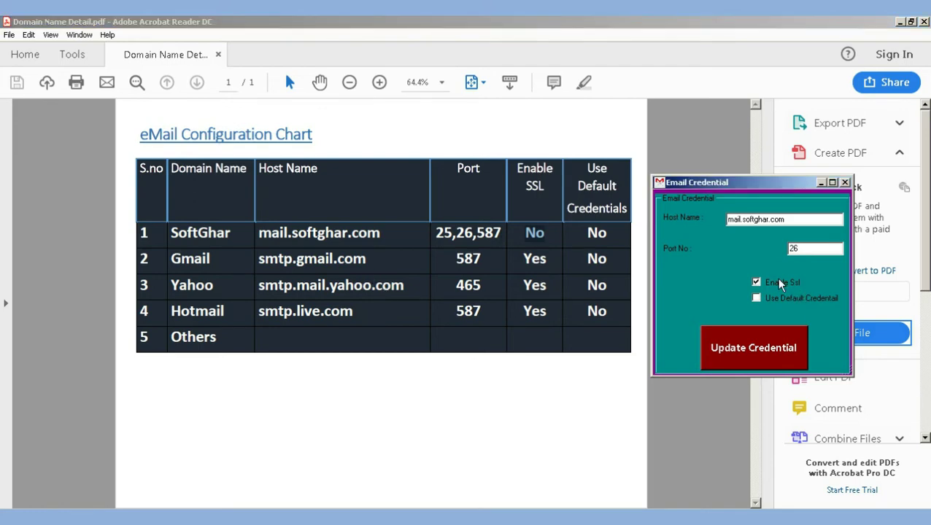
left_click(777, 283)
left_click(753, 347)
left_click(504, 303)
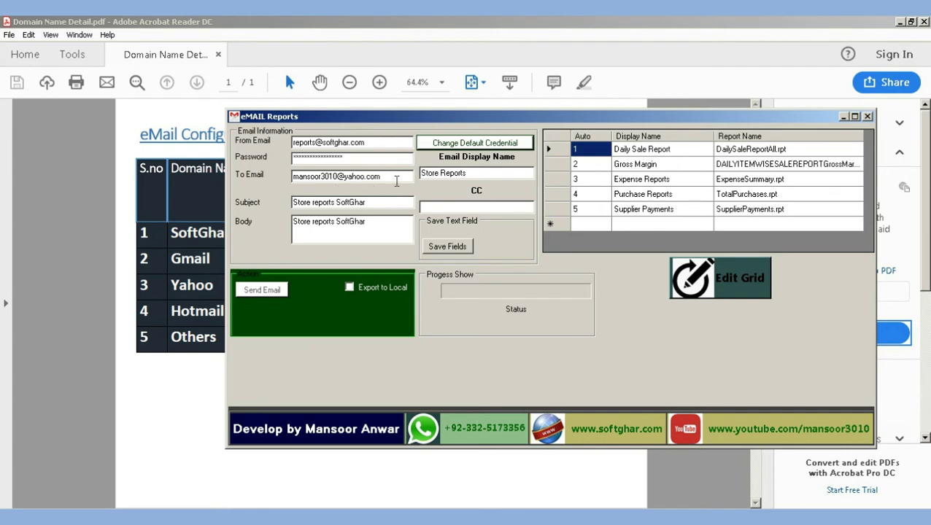
Append a second softghar recipient address to the To field
left_click_drag(393, 177, 283, 178)
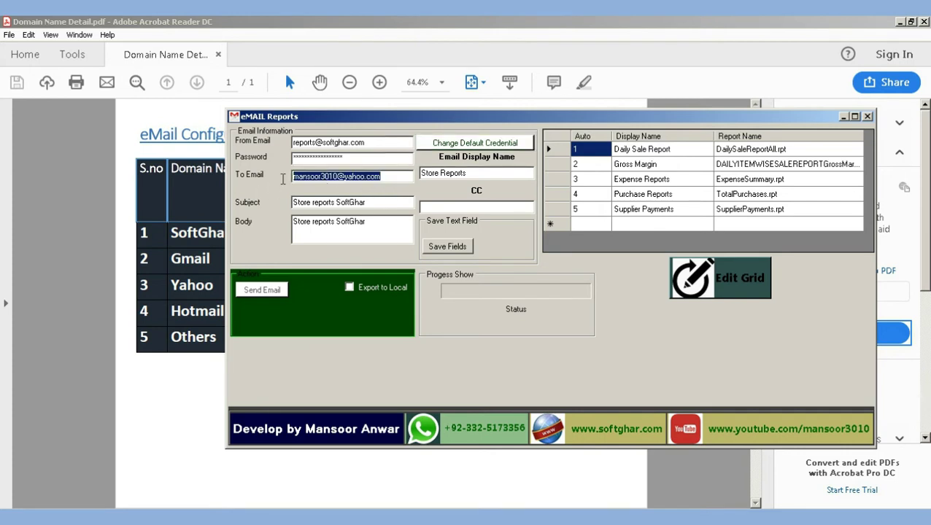
left_click(380, 178)
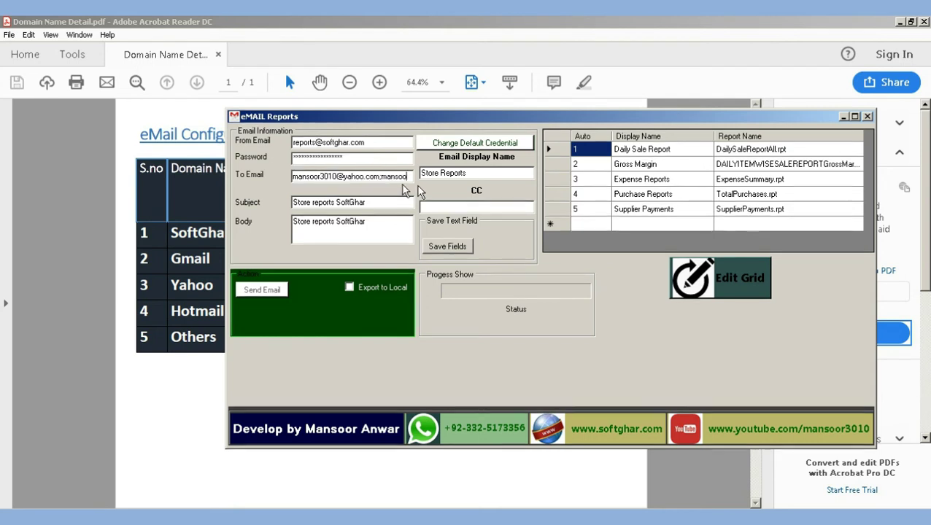
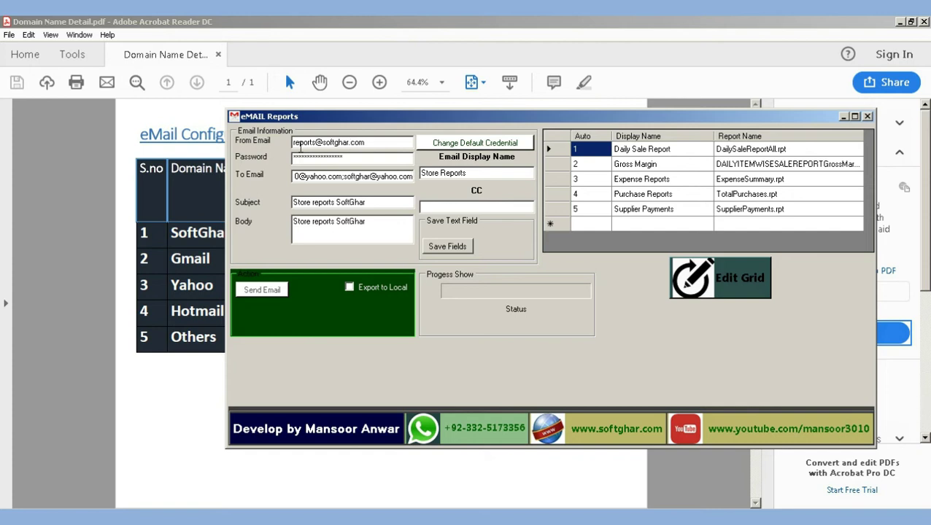
left_click(305, 179)
Check the subject, body and empty CC field, then save the email fields
left_click_drag(377, 202, 277, 212)
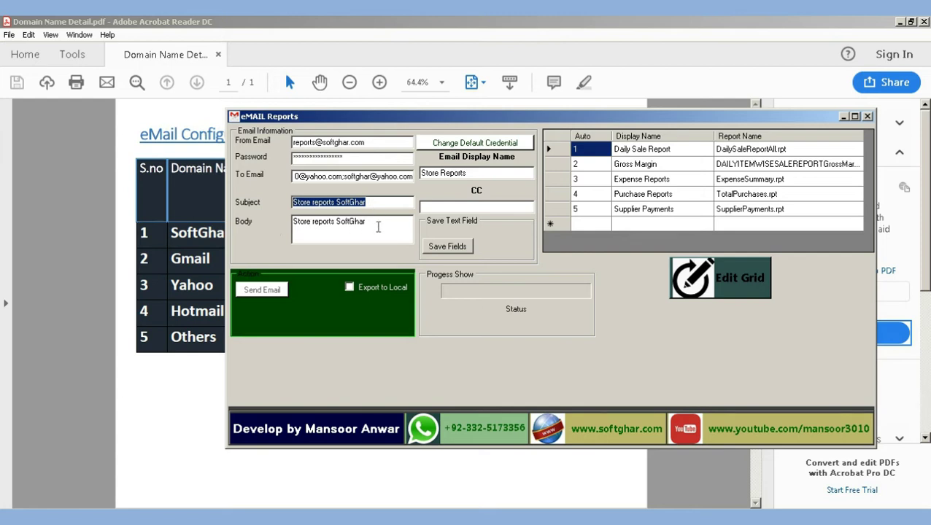
left_click(377, 226)
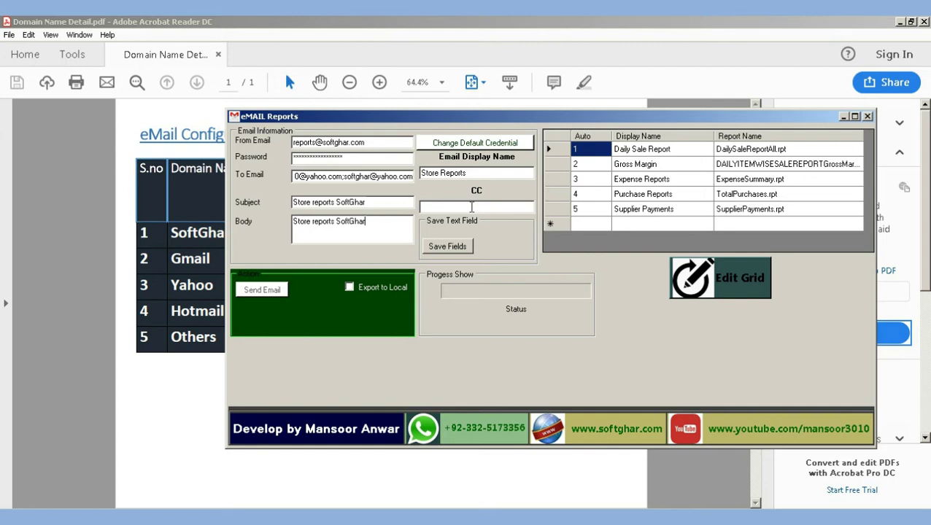
left_click(445, 206)
left_click(457, 245)
left_click(513, 310)
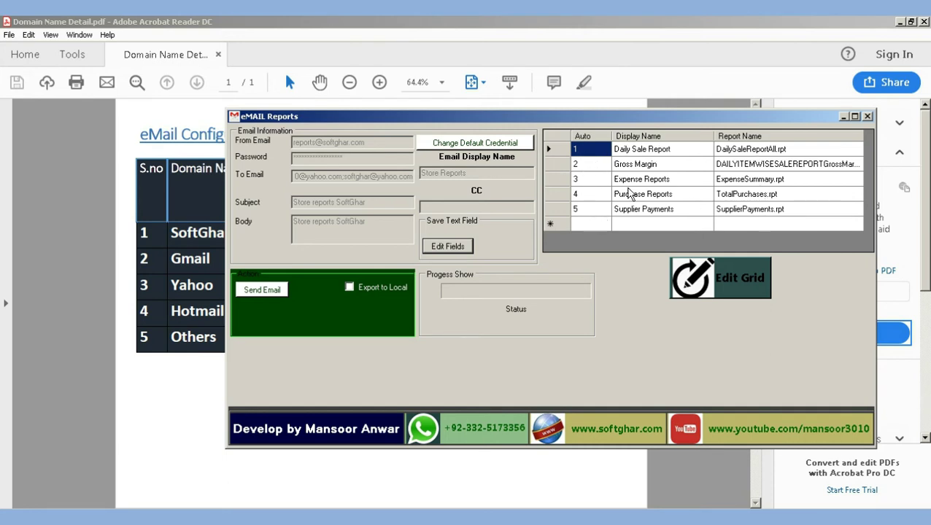
Unlock the grid with Edit Grid and delete the Supplier Payments, Purchase and Expense rows
left_click(730, 274)
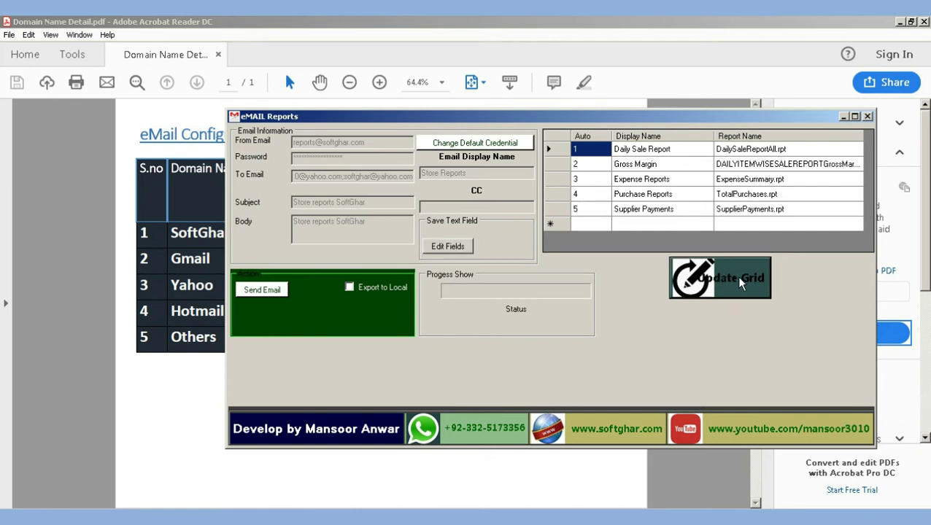
left_click(584, 212)
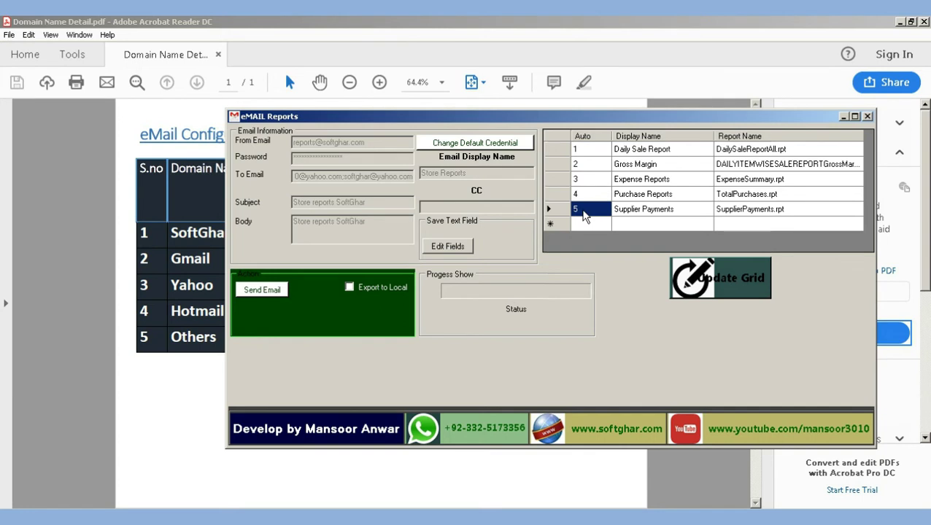
key("Delete")
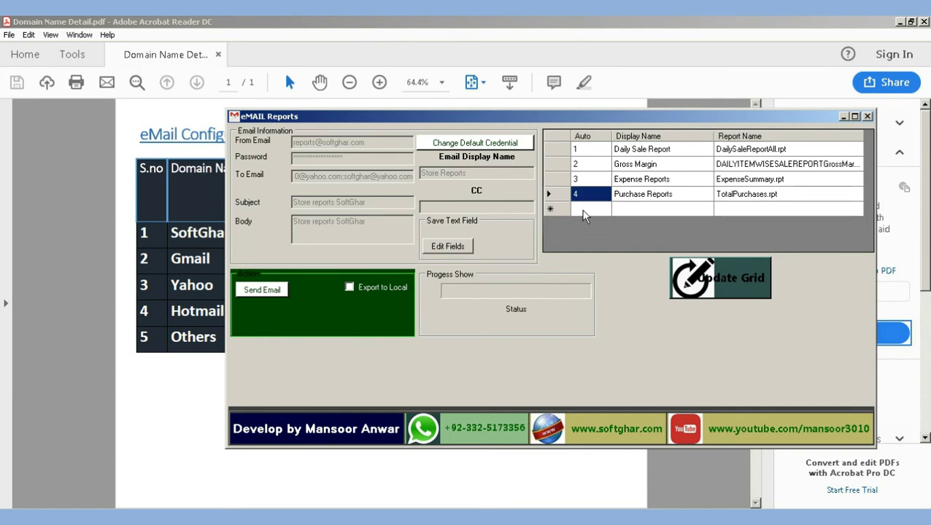
key("Delete")
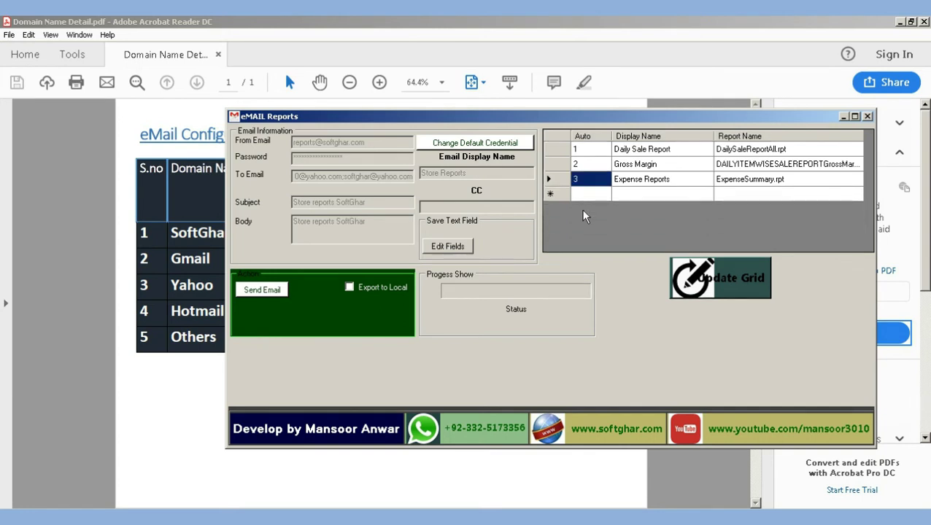
key("Delete")
key("Delete")
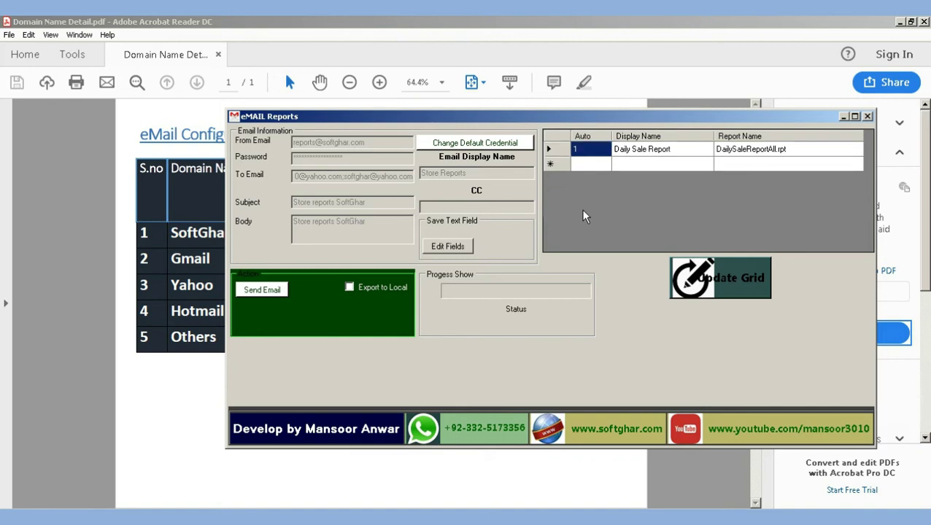
Enter Auto number 1 and display name 'Daily Sale Report' in the new row
left_click(573, 149)
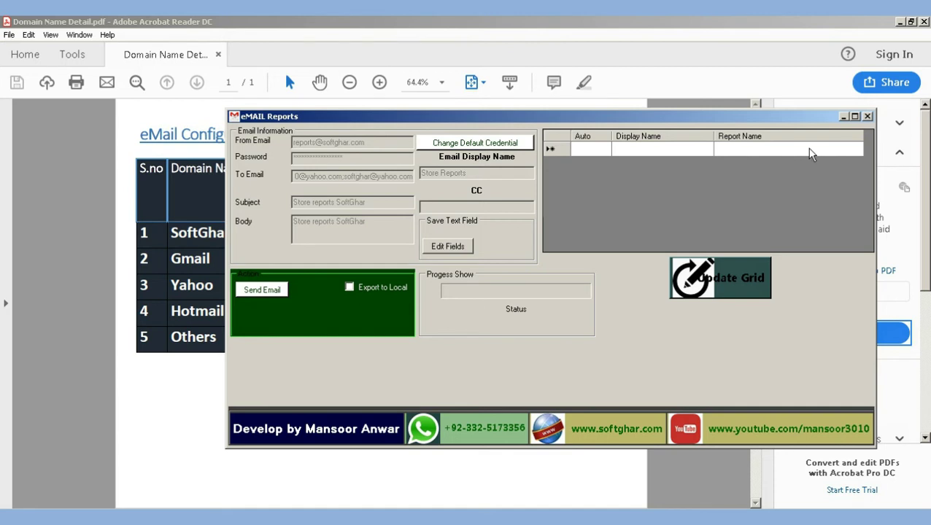
type("1")
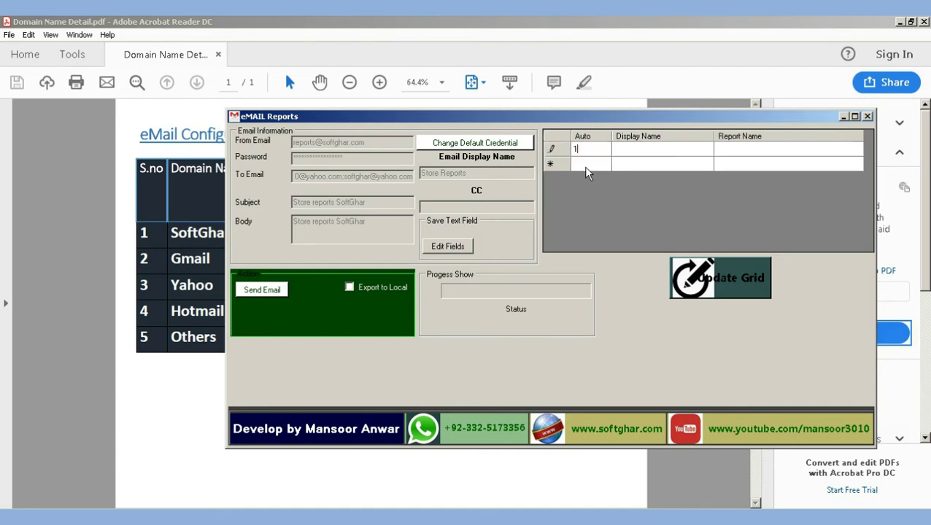
left_click(659, 152)
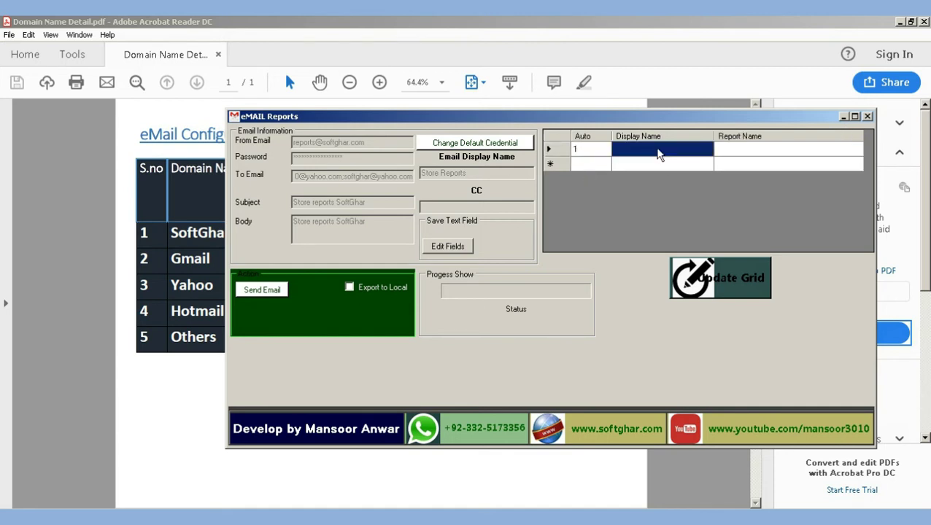
left_click(659, 153)
type("Dai")
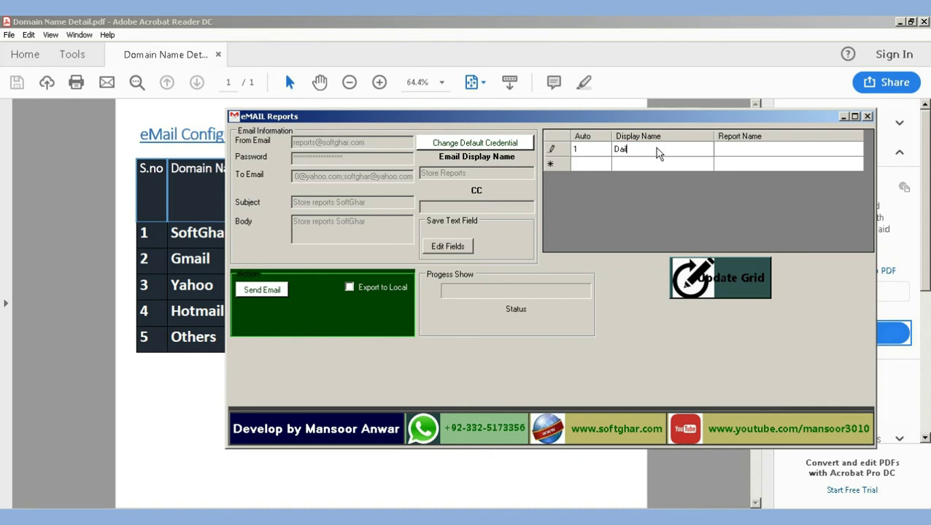
type("ly Sale Report")
Close the eMail Reports window, the configuration chart PDF and the program folder
left_click(867, 116)
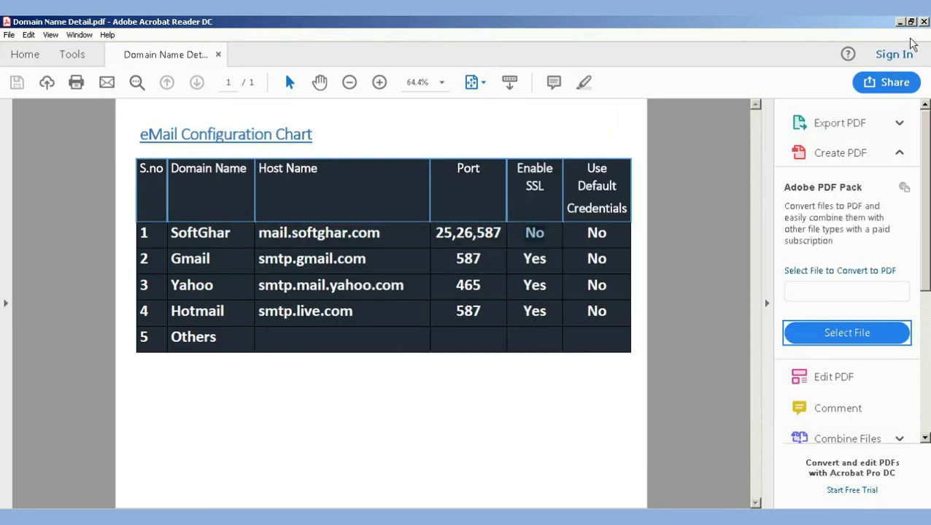
left_click(924, 22)
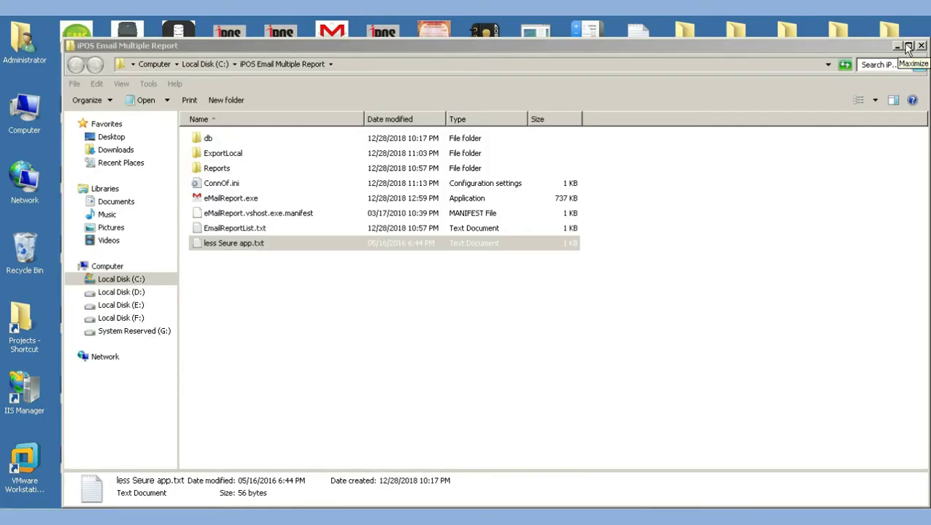
left_click(921, 46)
Launch iPOS, log in as ADMIN and exit the POS login screen
double_click(76, 109)
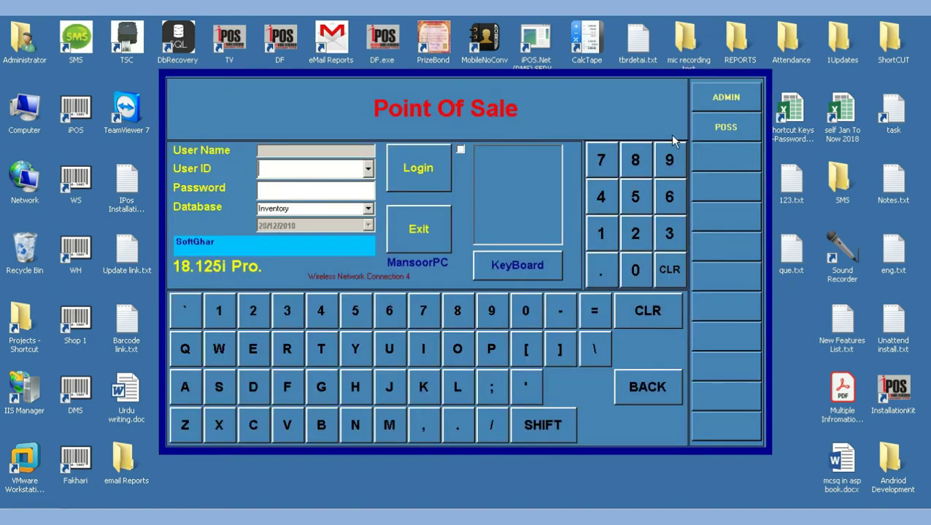
type("admin")
key("Tab")
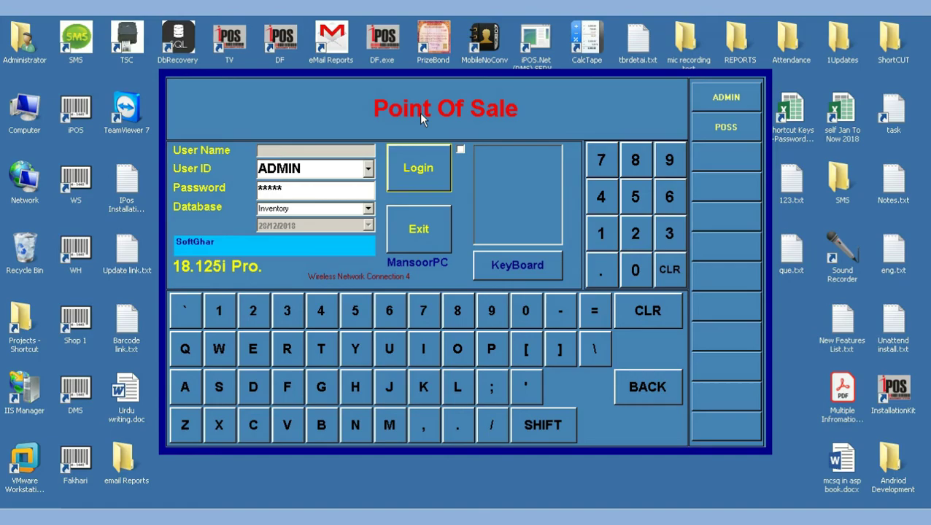
left_click(416, 162)
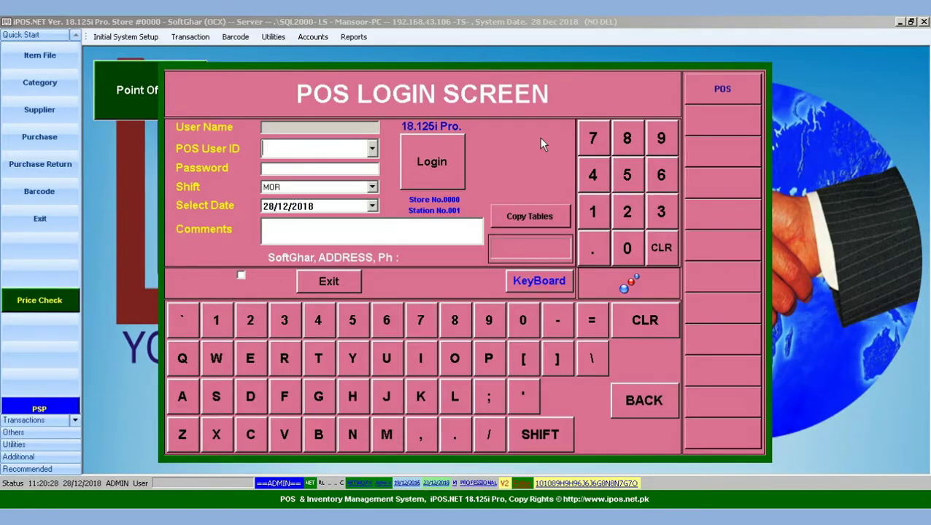
left_click(315, 284)
left_click(354, 37)
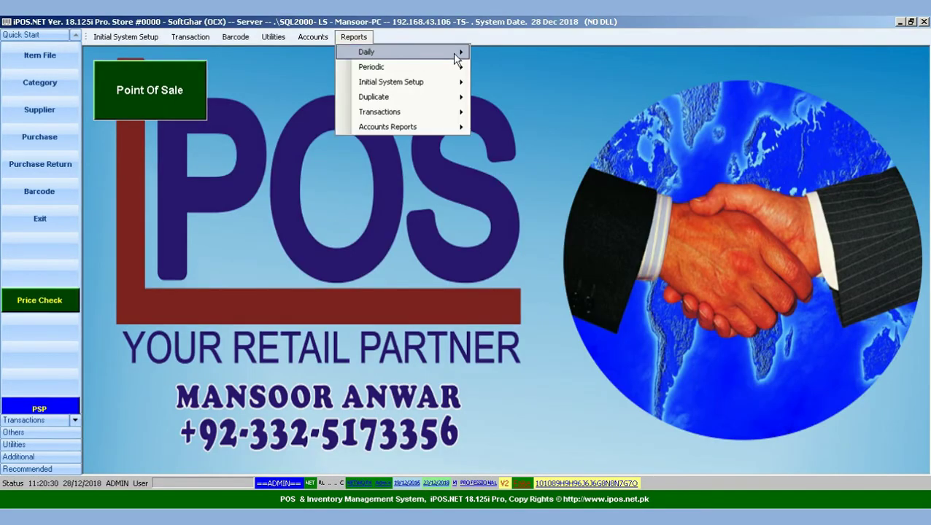
Run the Daily Sale Report from Reports > Daily and preview its 7,930.00 total
mouse_move(368, 51)
left_click(547, 52)
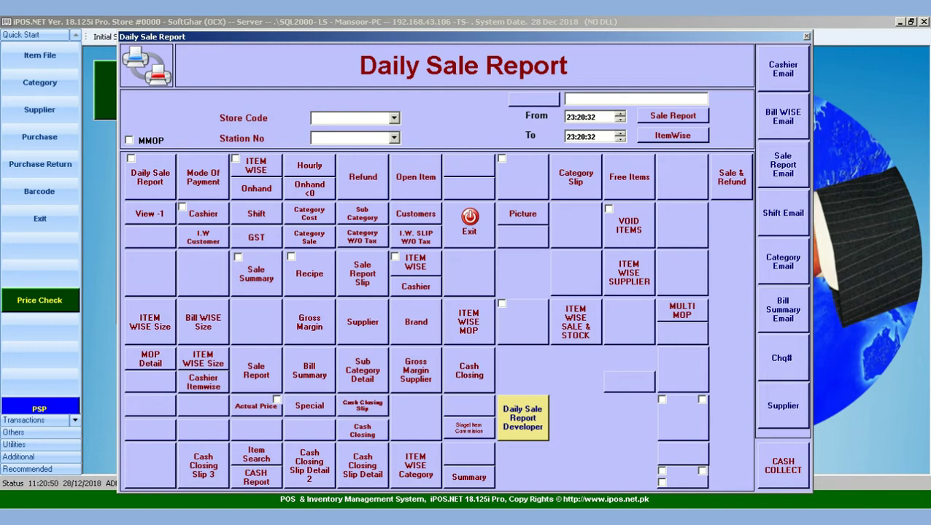
left_click(156, 183)
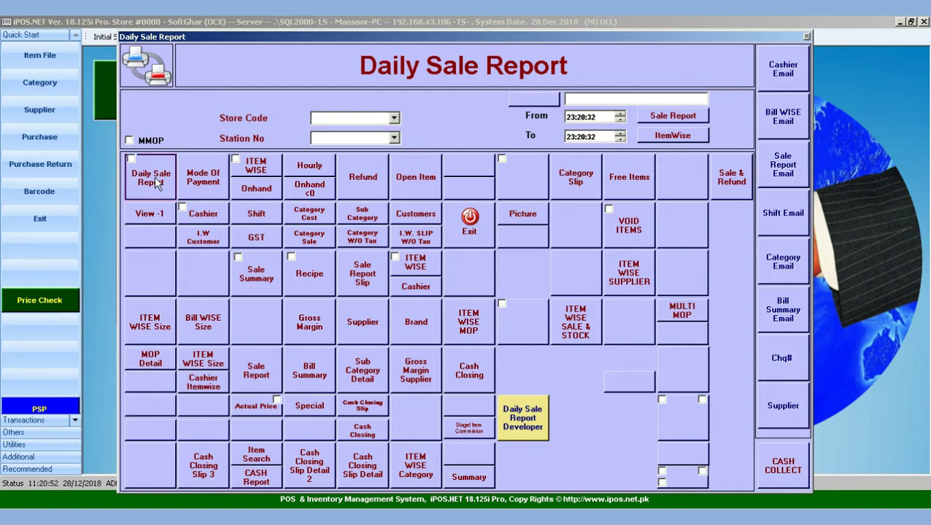
left_click(524, 357)
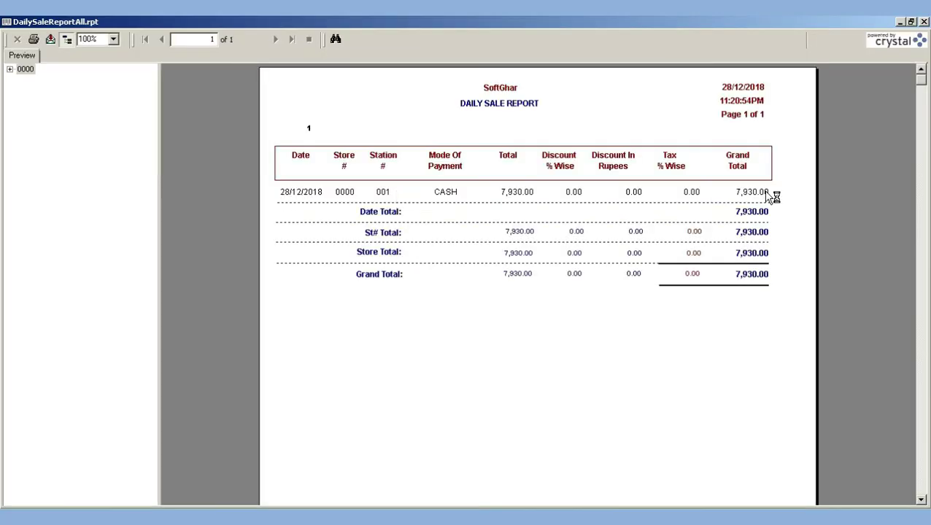
left_click(765, 193)
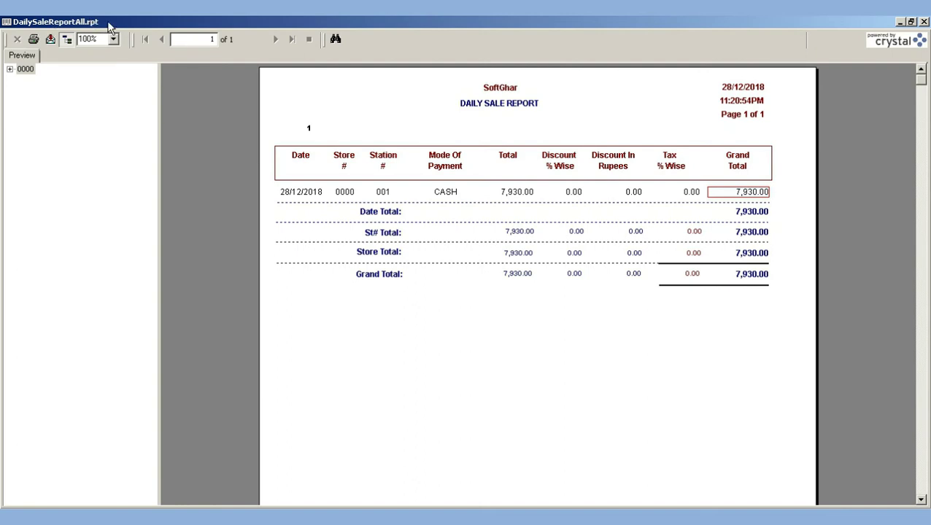
Export the report to PDF as DailySaleReportAll.pdf, copying the file name, and close the preview
left_click(51, 40)
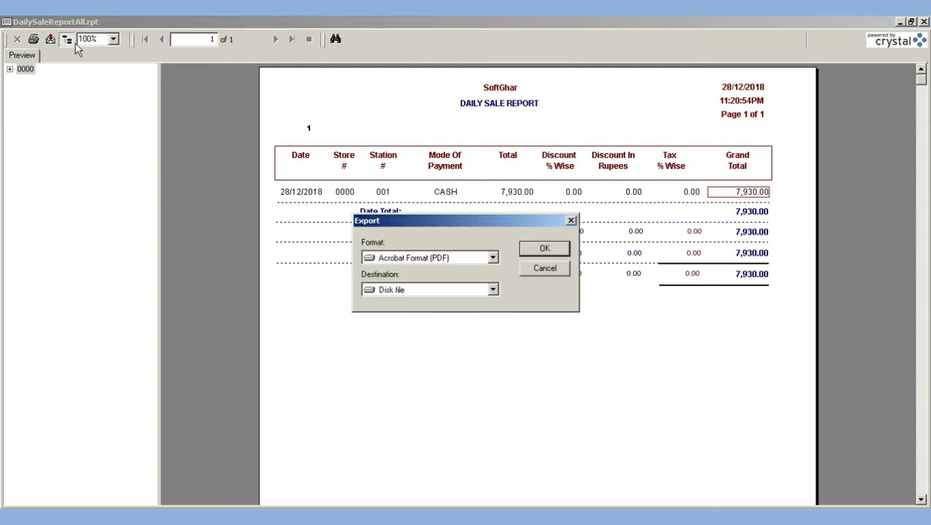
left_click(551, 252)
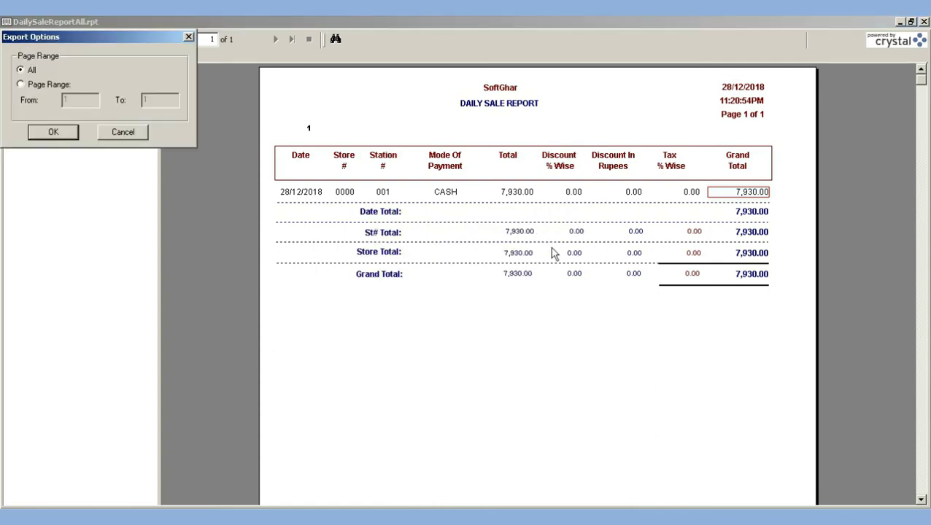
left_click(40, 136)
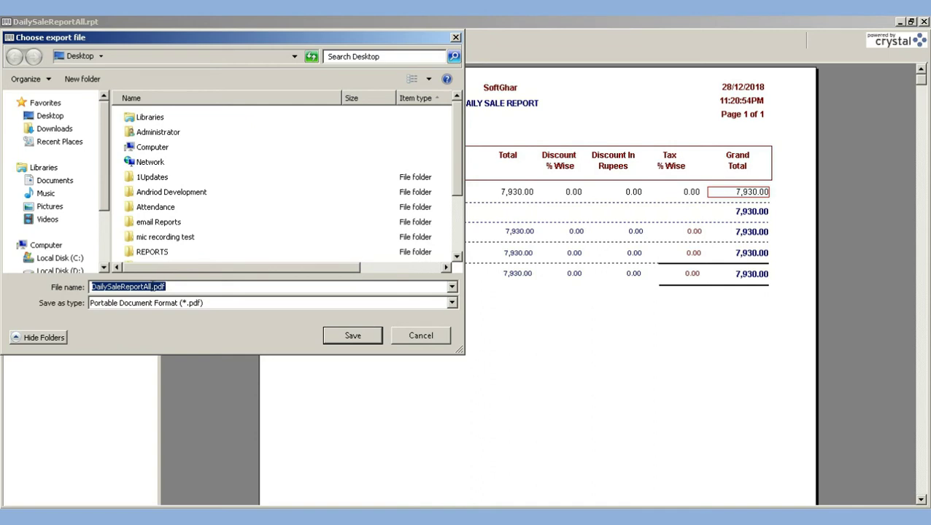
right_click(133, 286)
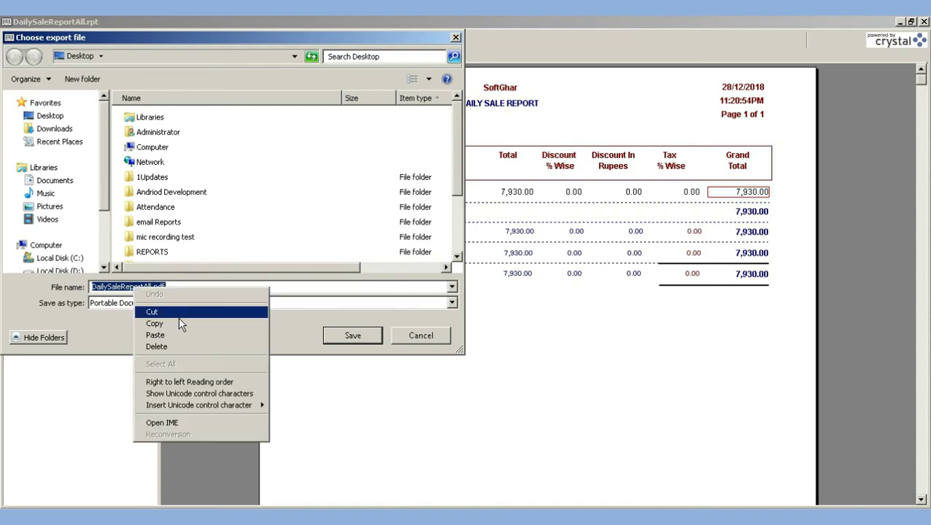
left_click(180, 324)
left_click(345, 335)
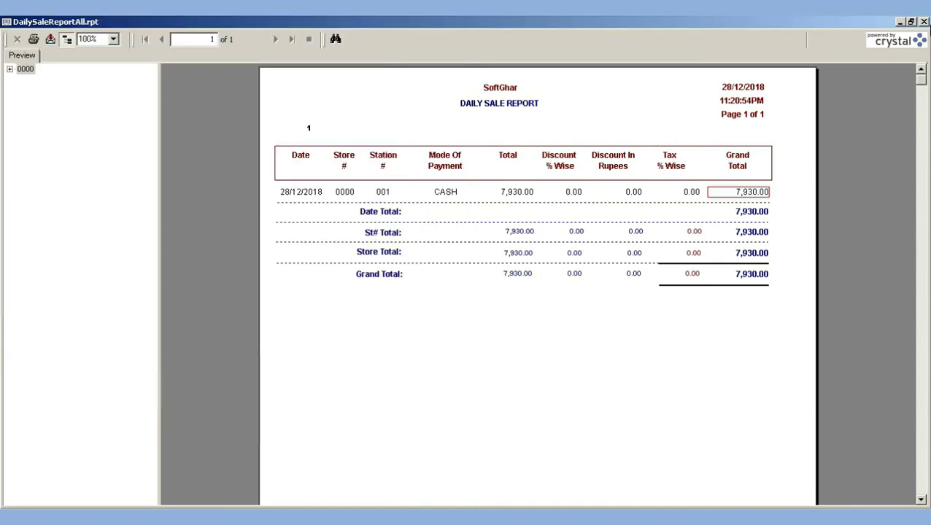
left_click(924, 22)
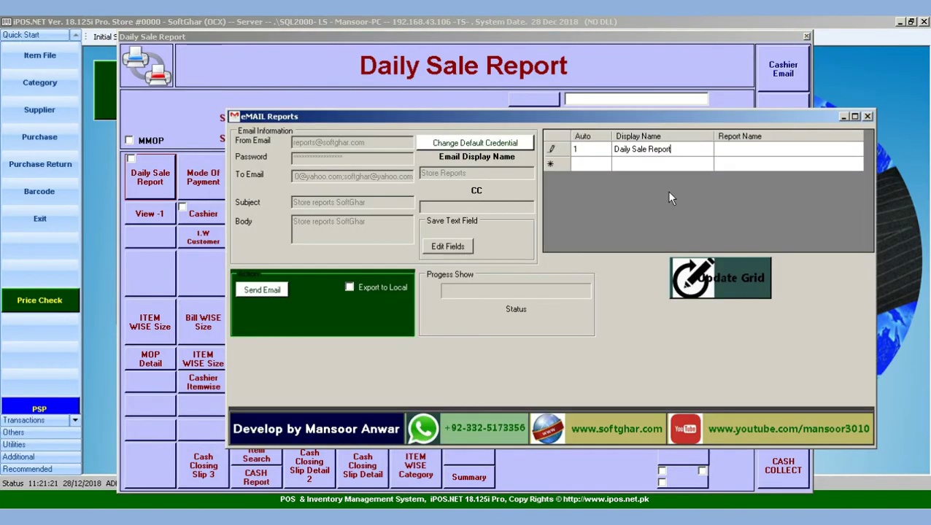
Set row 1's Report Name to DailySaleReportAll.rpt
left_click(734, 149)
left_click(735, 150)
key("ctrl+v")
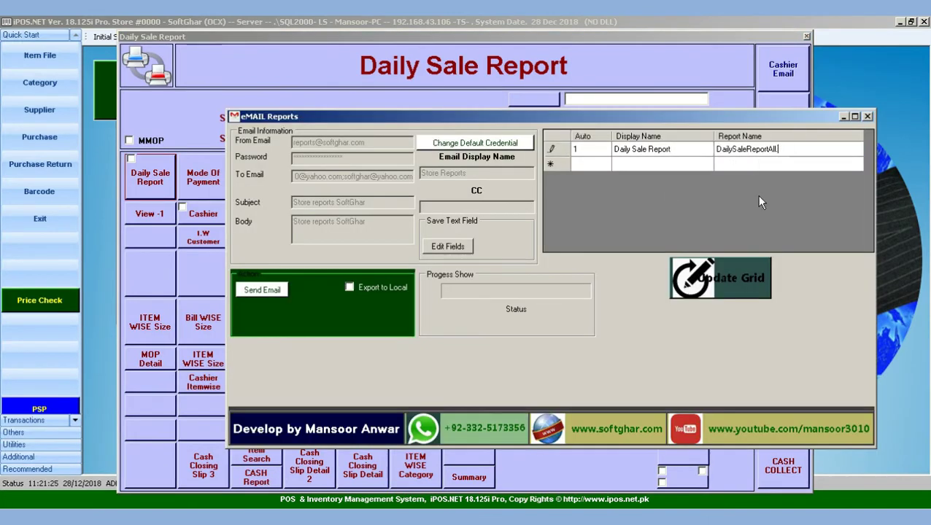
type(".rpt")
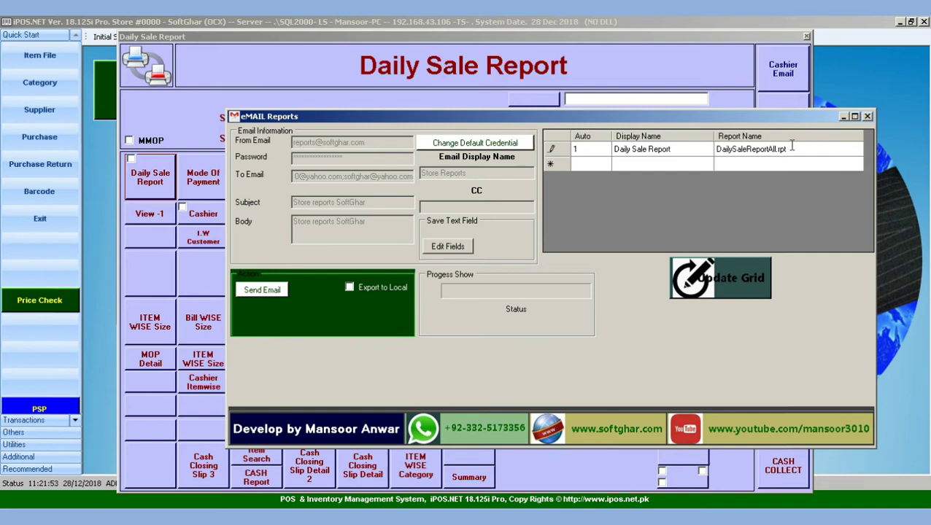
left_click(588, 164)
Add row 2 with display name 'Gross Margin' and close eMail Reports
left_click(631, 167)
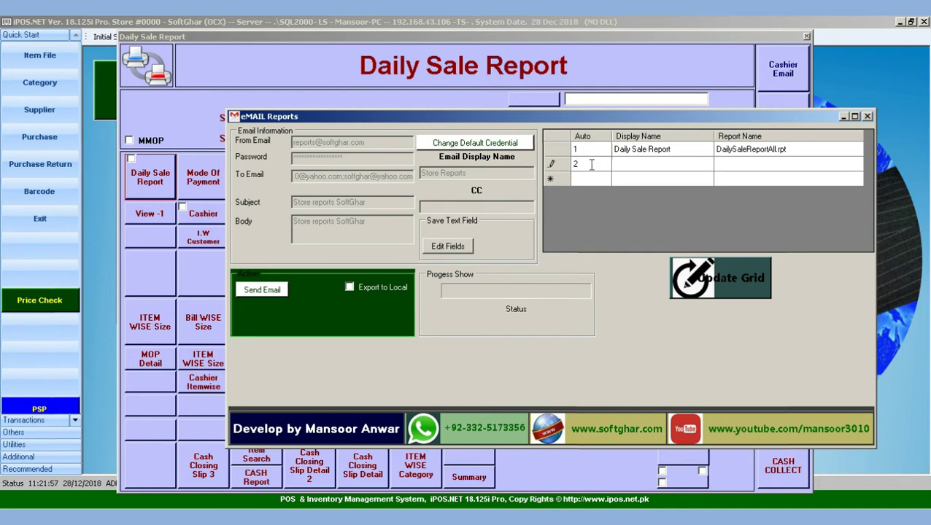
left_click(639, 174)
type("Gross M")
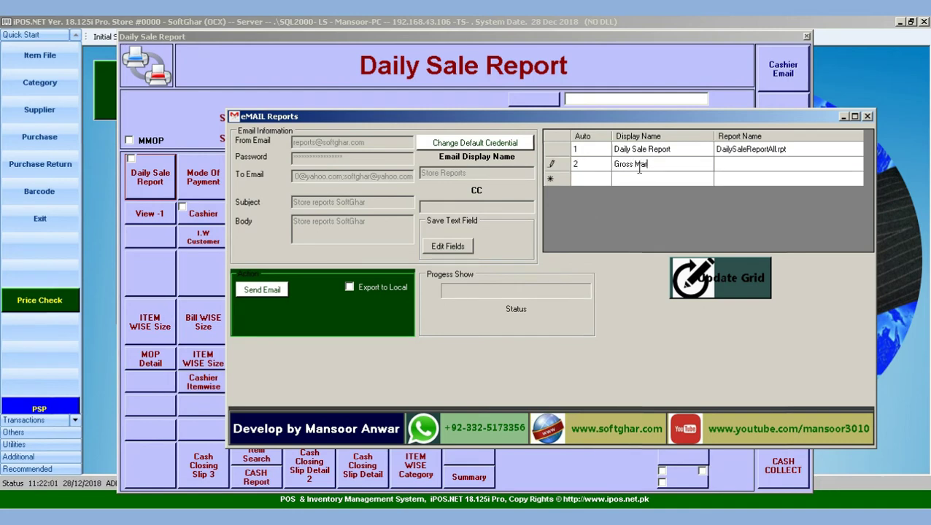
type("argin")
left_click(737, 167)
key("alt+F4")
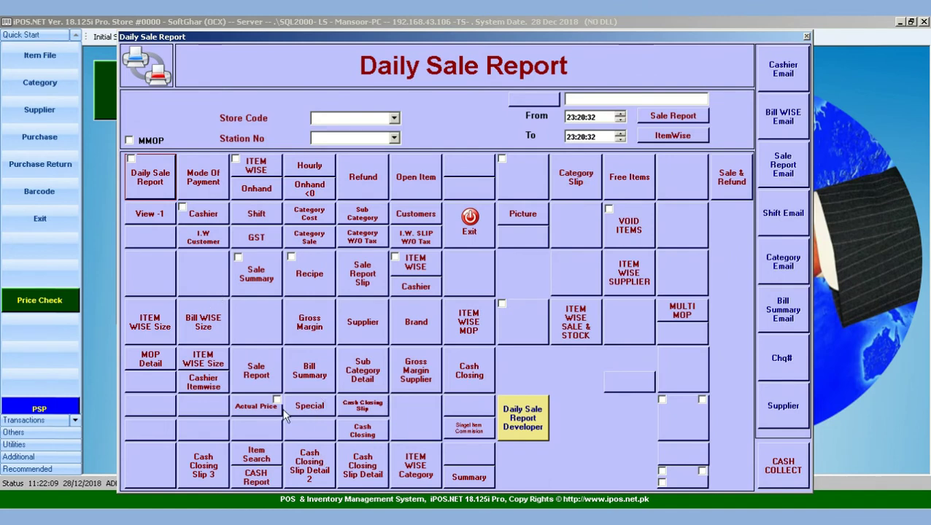
Preview the Gross Margin report and copy its PDF export file name without saving
left_click(311, 339)
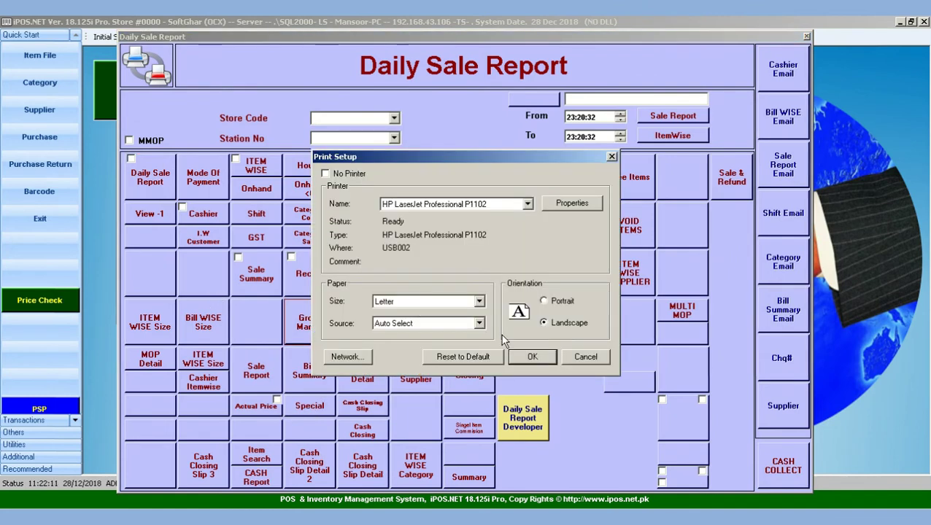
left_click(532, 356)
left_click(50, 39)
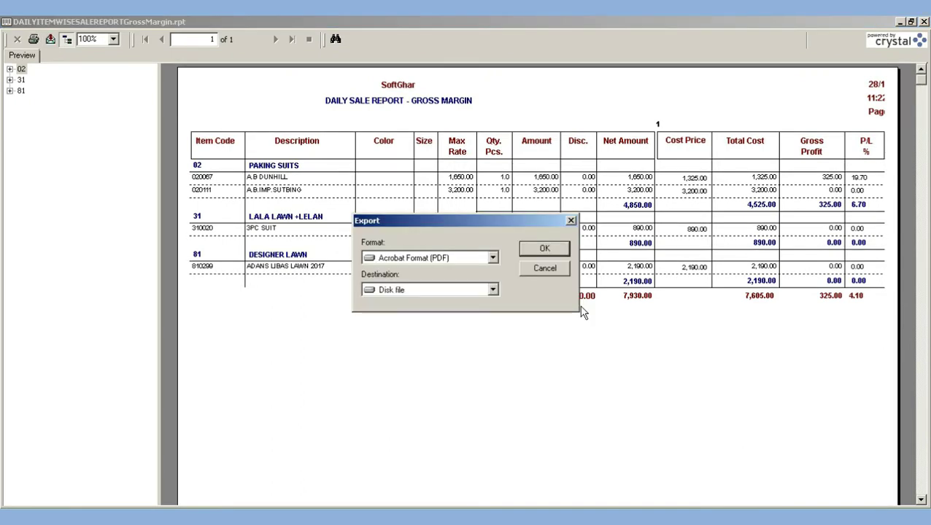
left_click(542, 250)
left_click(54, 129)
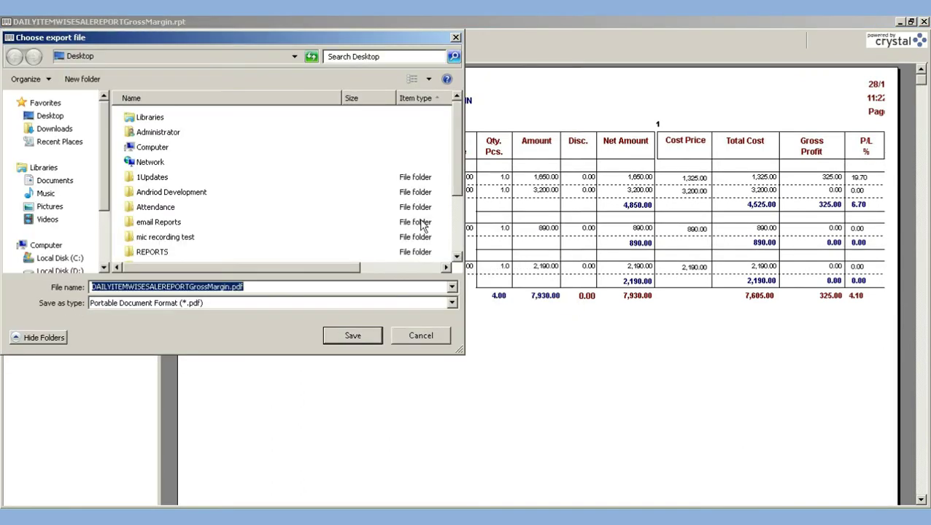
right_click(164, 286)
left_click(201, 326)
left_click(420, 336)
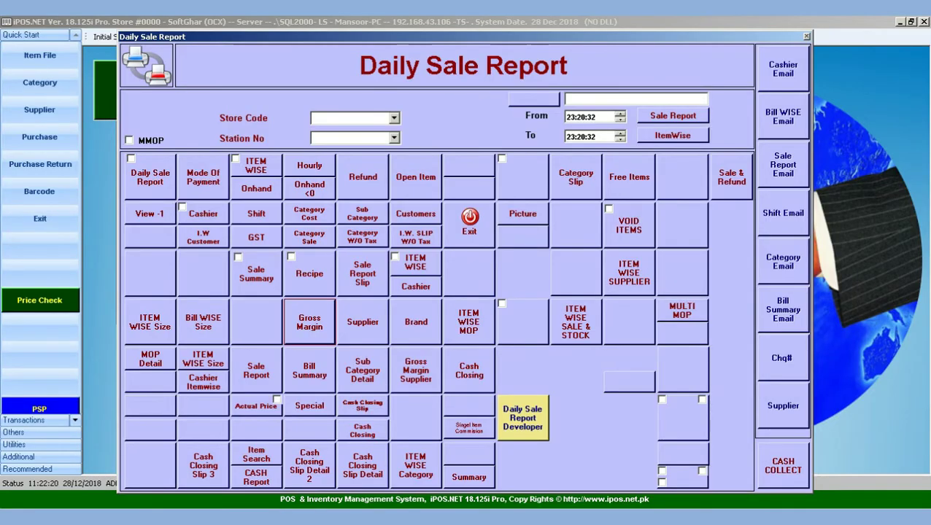
Paste the name into row 2 as DAILYITEMWISESALEREPORTGrossMargin.rpt and start row 3
left_click(783, 164)
left_click(751, 164)
right_click(741, 164)
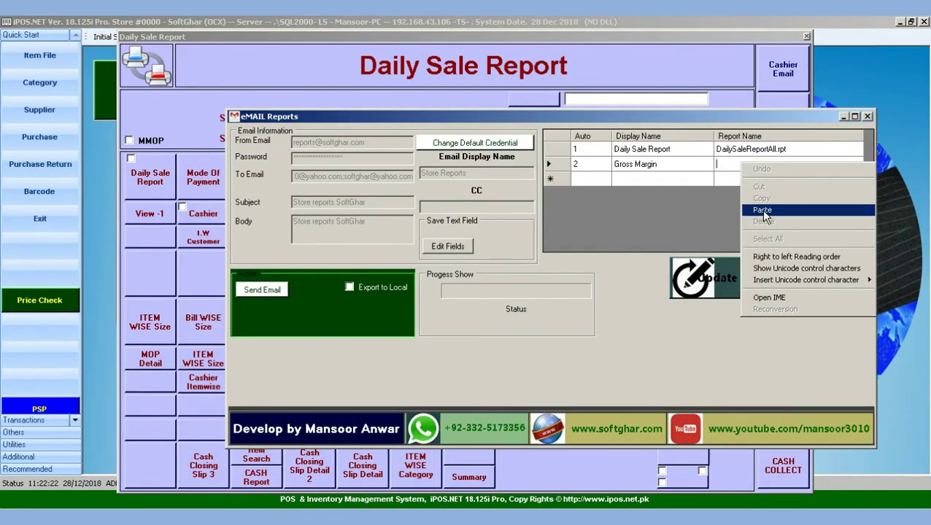
left_click(760, 210)
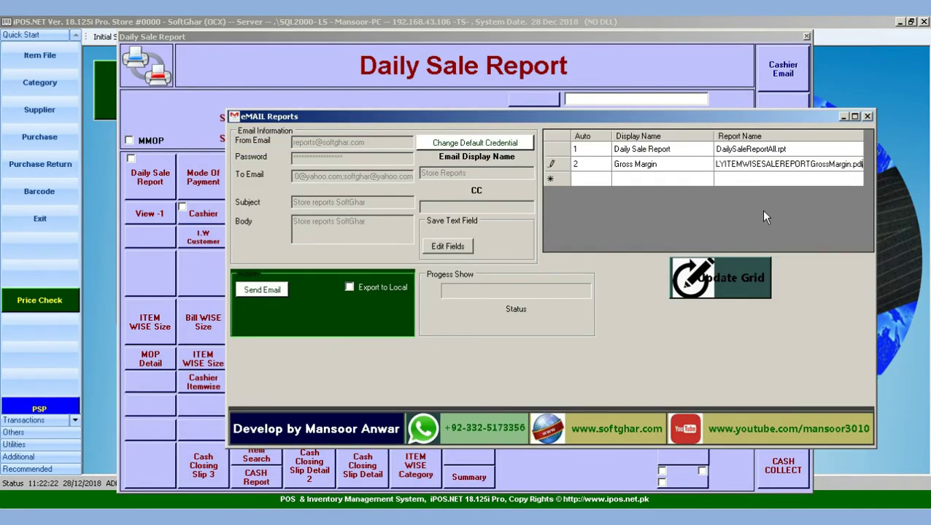
double_click(854, 165)
key("BackSpace")
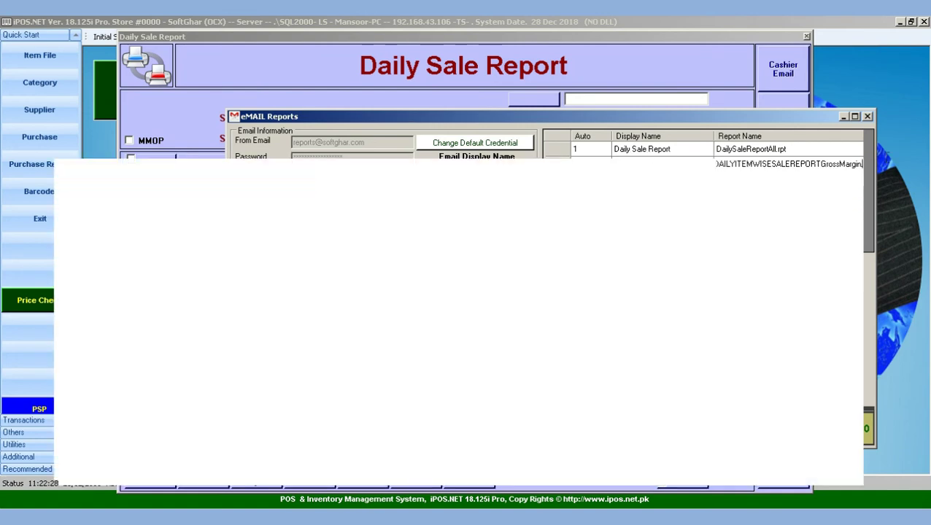
type("rpt")
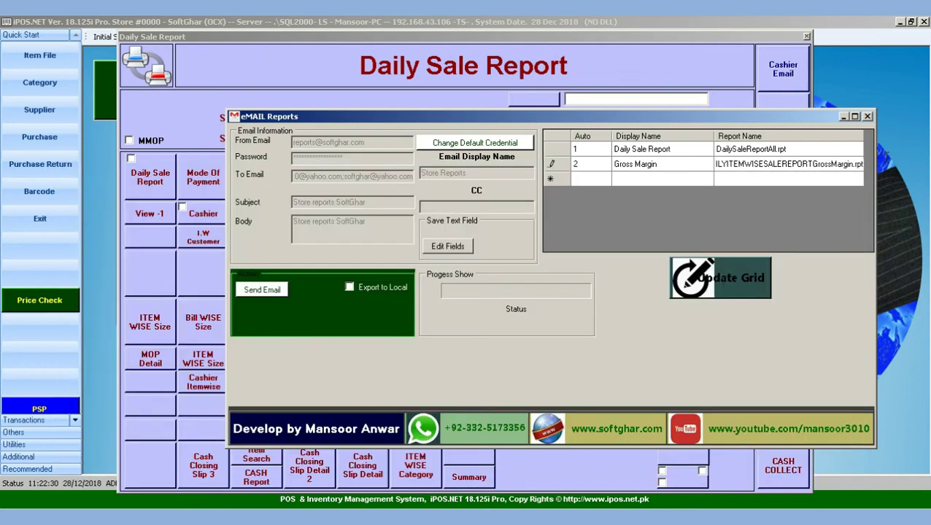
left_click(586, 181)
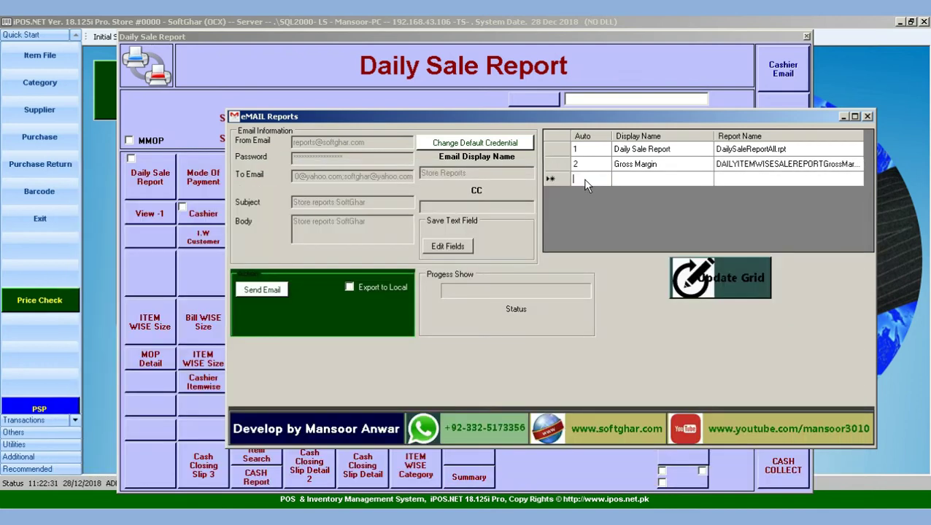
left_click(585, 181)
Give row 3 Auto number 3 and display name 'Expense Report', then close eMail Reports
type("3")
key("Tab")
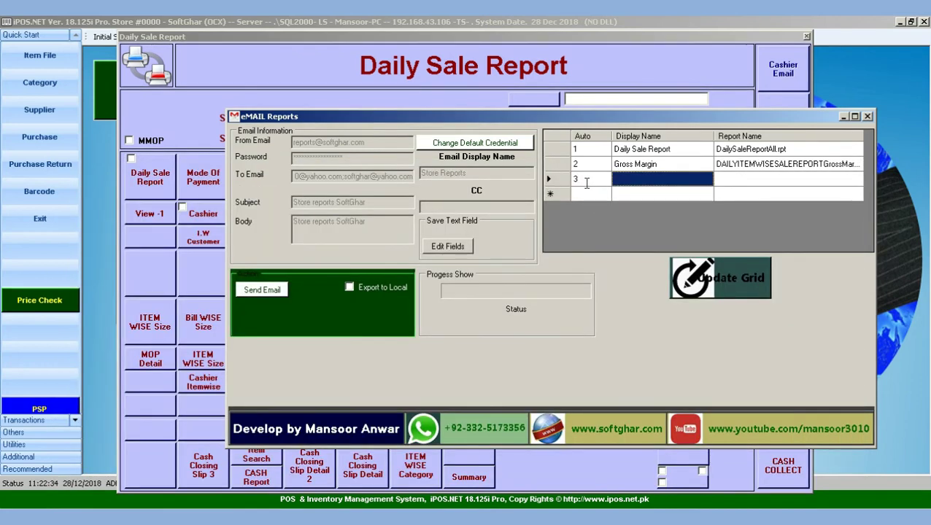
type("Expe")
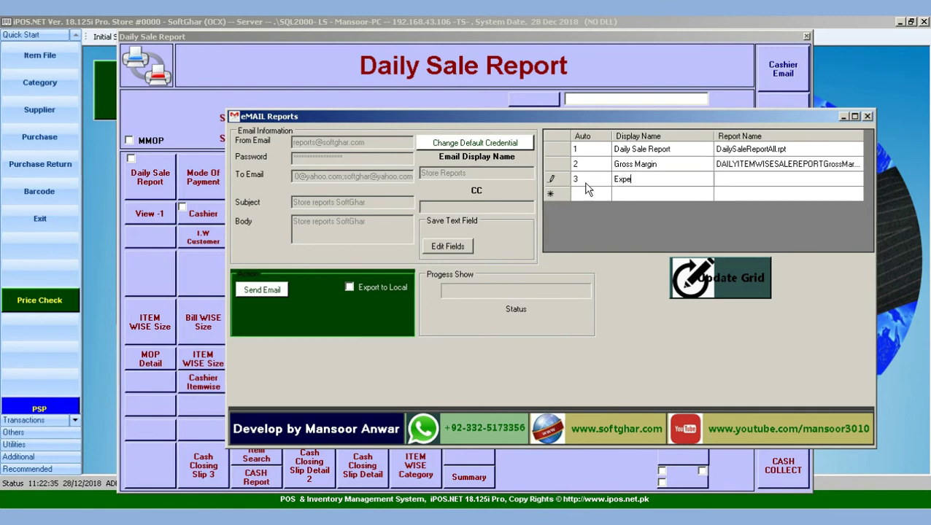
type("nse Rep")
key("BackSpace")
type("or")
type("ort")
key("Escape")
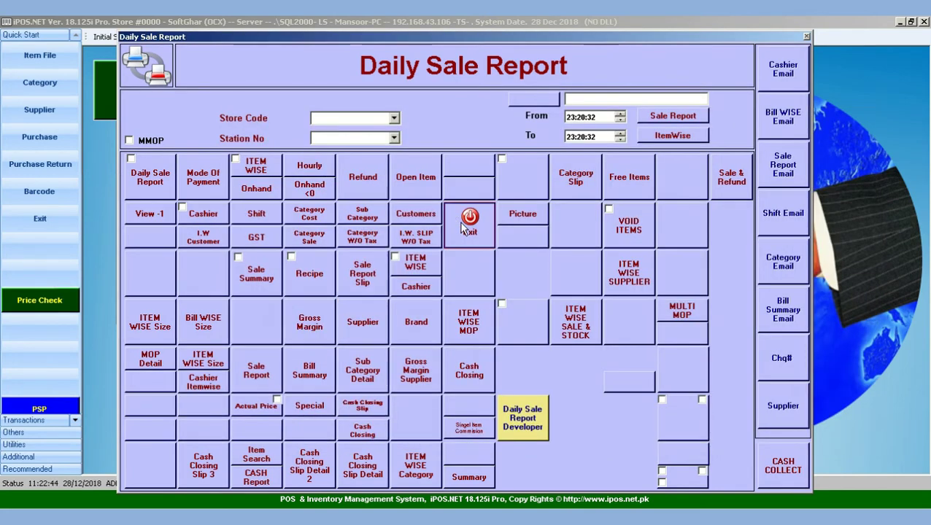
Open Accounts Reports > Expense Report and preview its summary for 28/12/2018
left_click(464, 228)
left_click(354, 37)
mouse_move(379, 67)
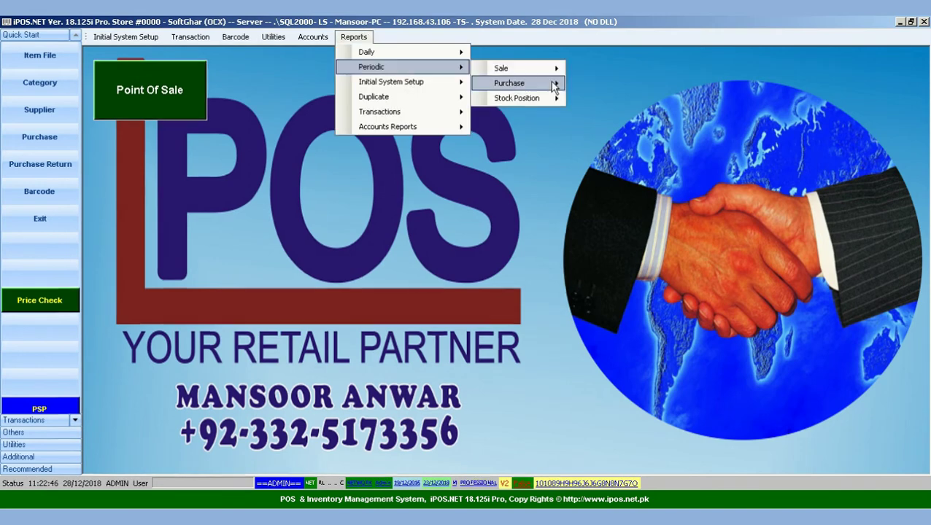
mouse_move(435, 128)
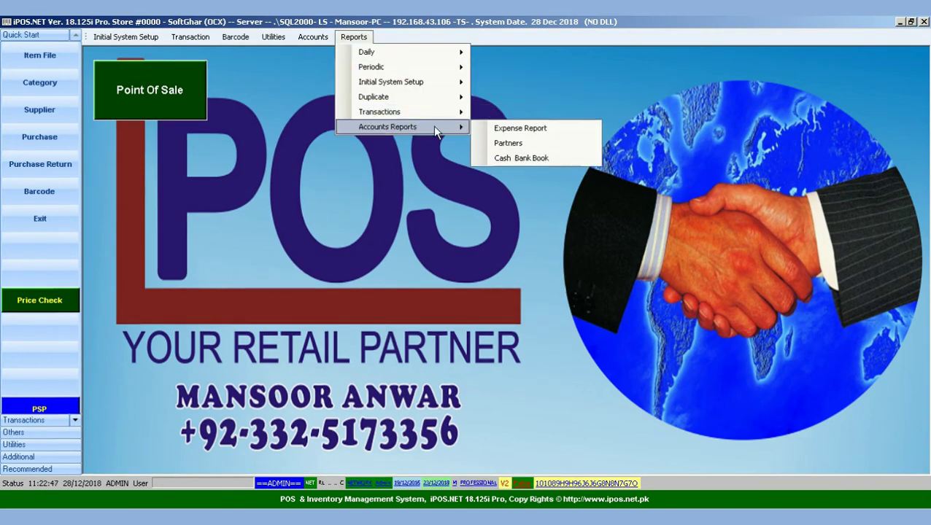
left_click(525, 127)
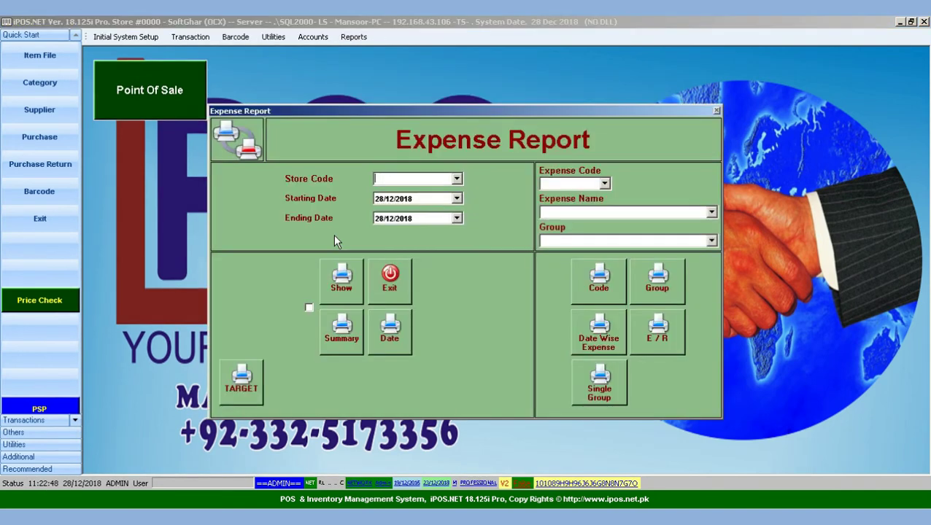
left_click(340, 342)
left_click(515, 362)
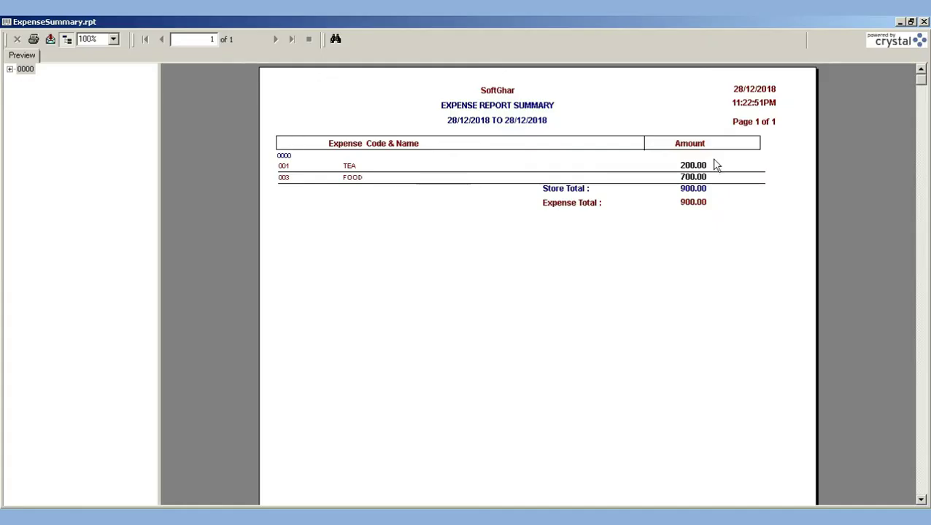
Export the summary to PDF as ExpenseSummary.pdf, copying the file name, and close the preview
left_click(50, 39)
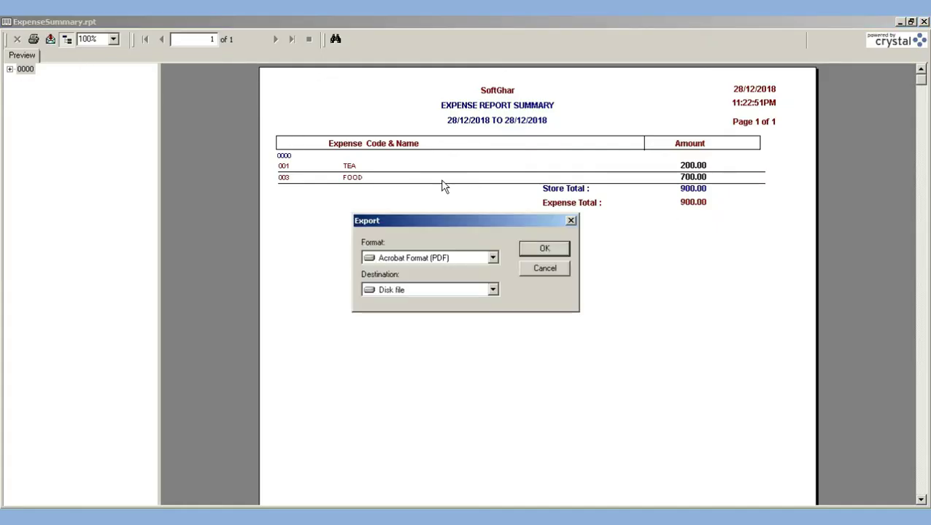
left_click(553, 251)
left_click(72, 139)
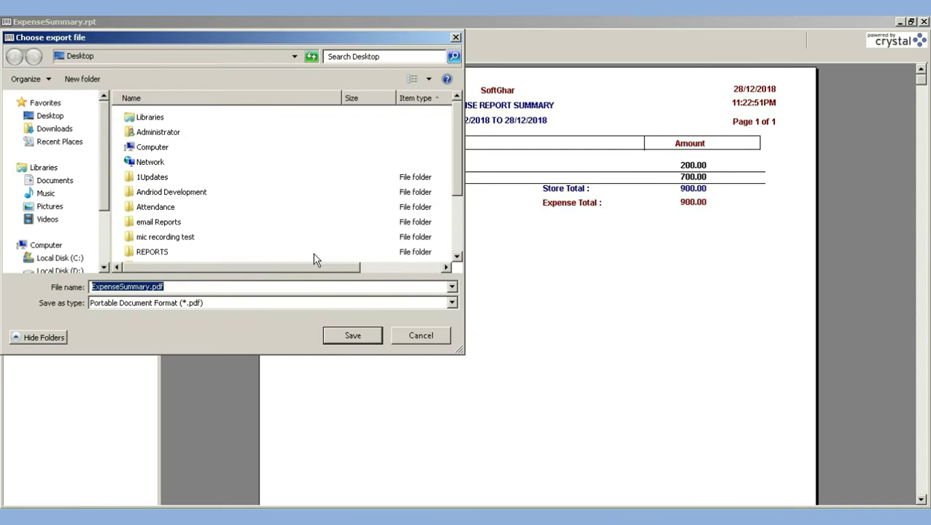
right_click(128, 285)
left_click(160, 322)
left_click(353, 335)
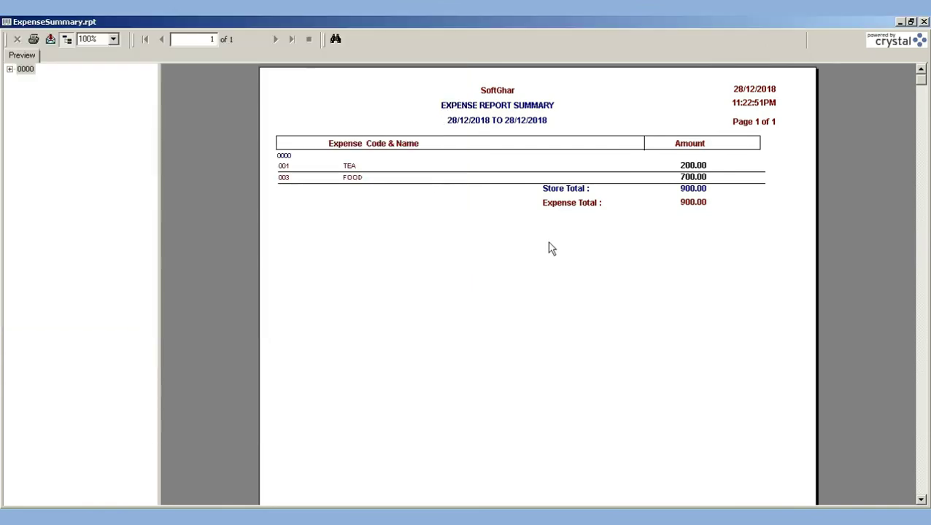
key("Escape")
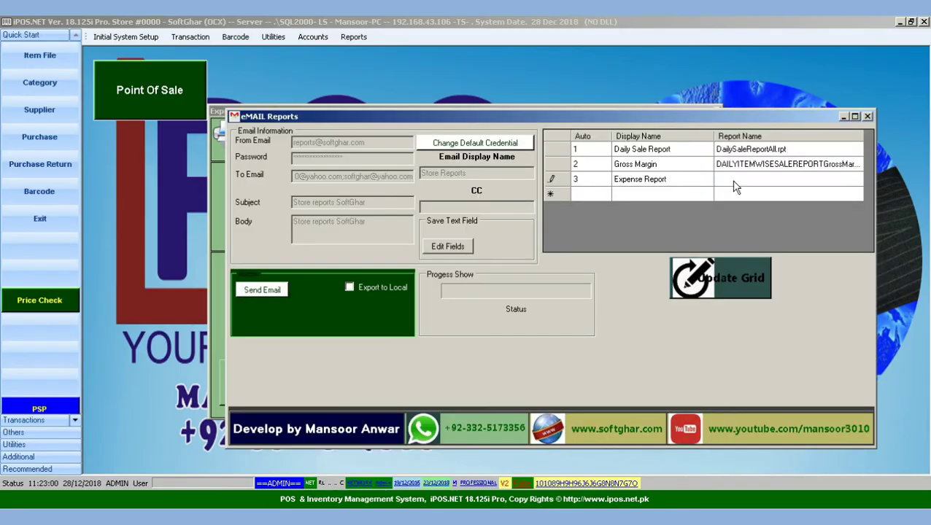
Paste the copied ExpenseSummary name into row 3's Report Name, correcting its extension to .rpt
left_click(733, 181)
left_click(733, 184)
key("ctrl+v")
key("BackSpace")
type("r")
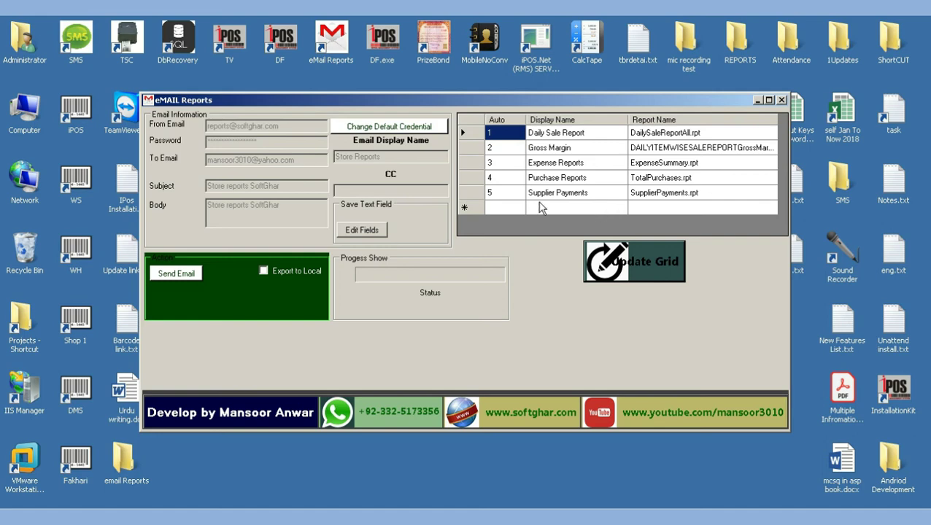
Open the Select Crystal Reports file picker via Update Grid and browse to Local Disk (C:)
left_click(642, 261)
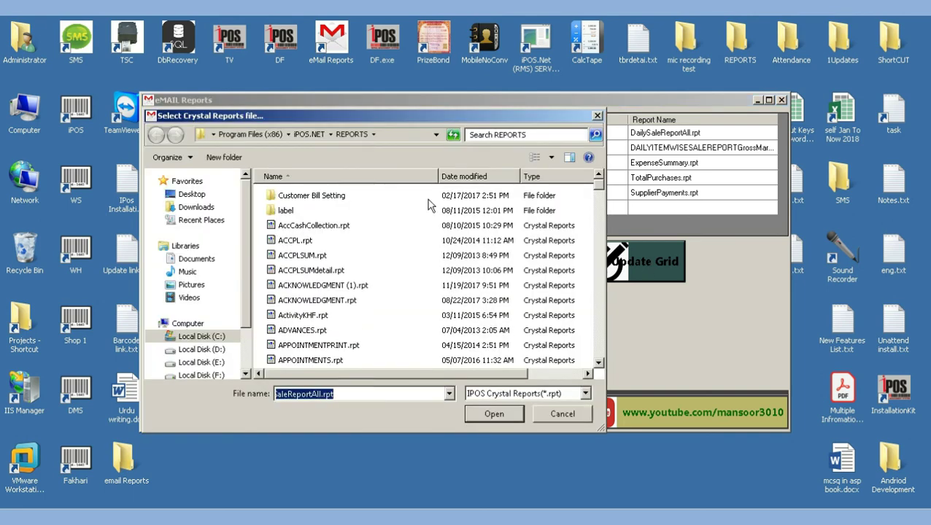
left_click(204, 337)
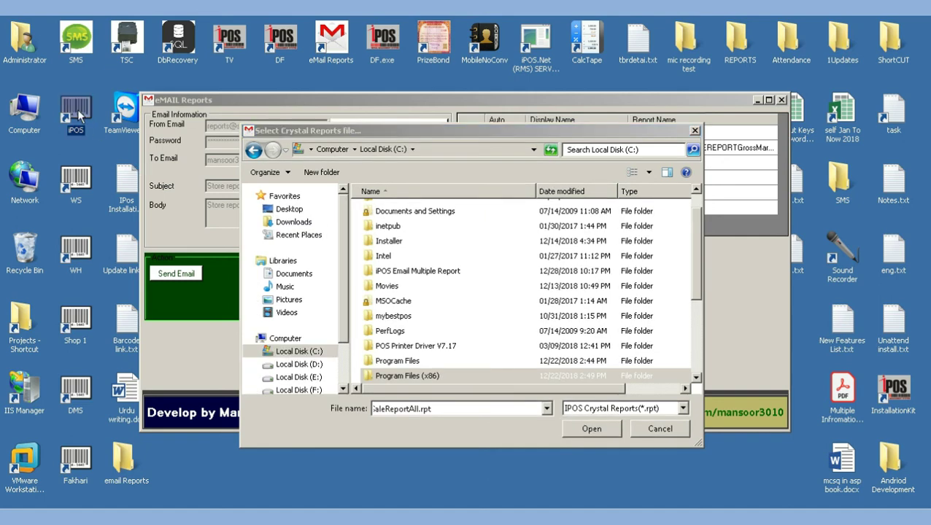
Open the REPORTS folder in iPOS.NET's installation folder, found from the iPOS shortcut's file location
right_click(80, 112)
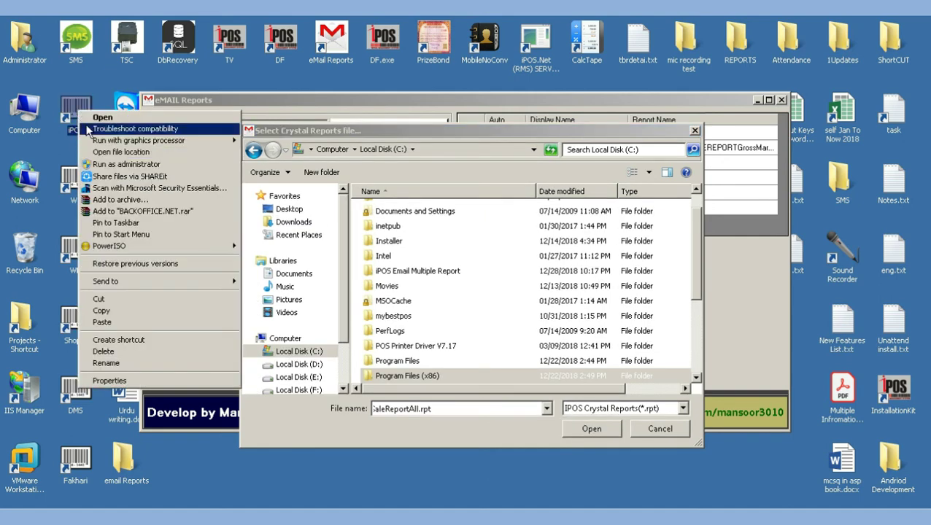
left_click(117, 151)
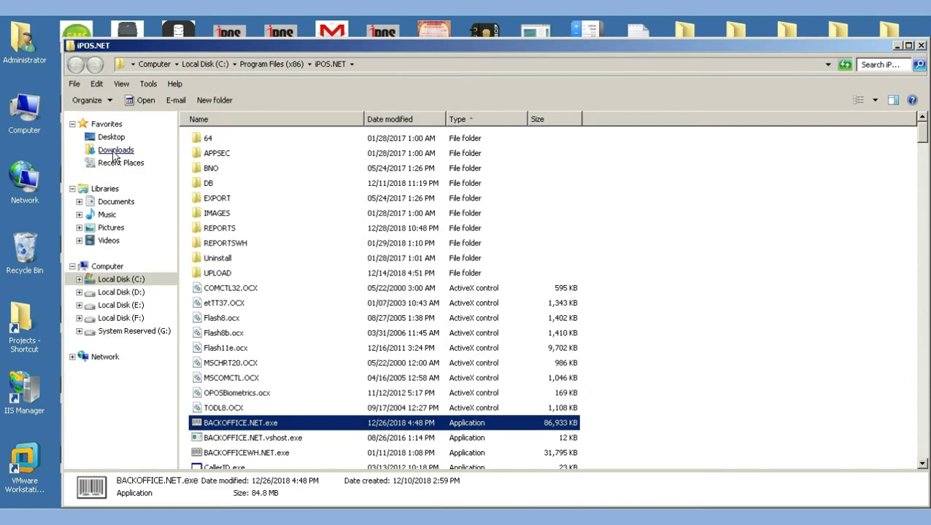
double_click(223, 229)
scroll(291, 301, "down", 5)
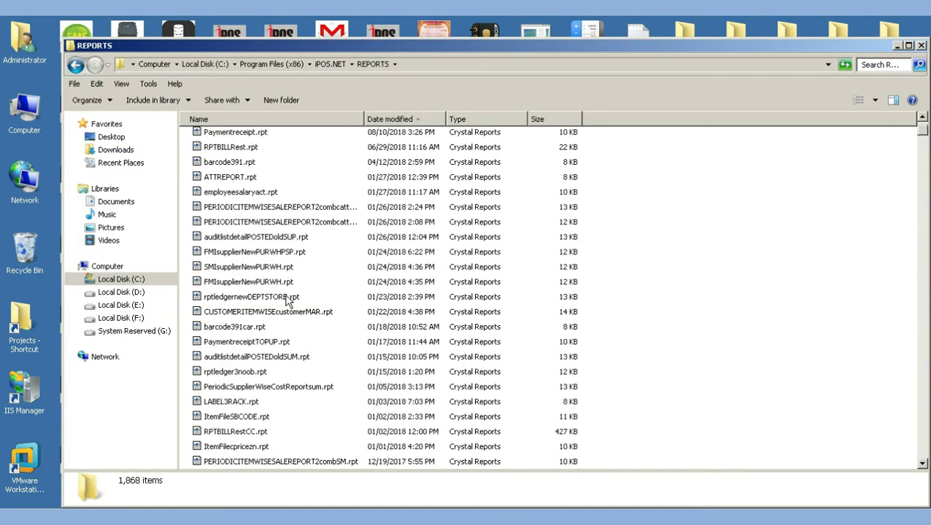
scroll(280, 441, "up", 5)
scroll(286, 401, "down", 6)
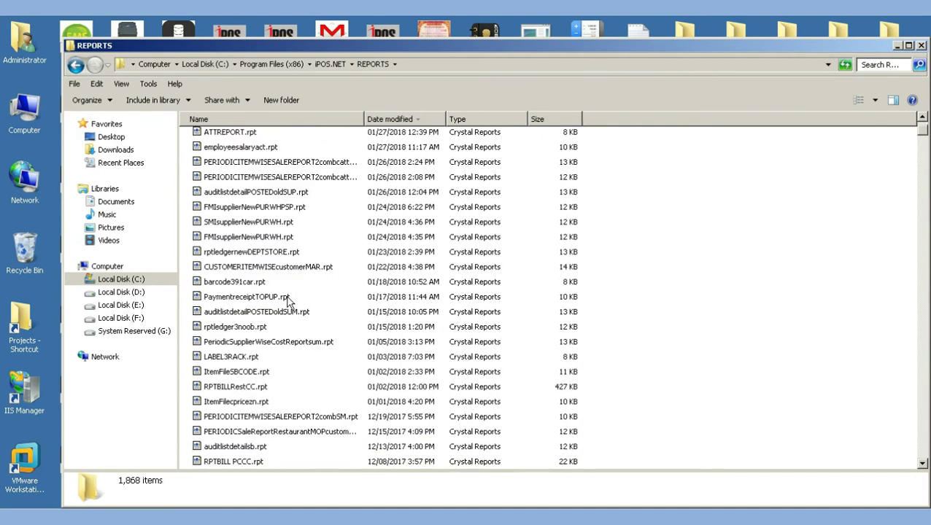
scroll(305, 331, "up", 3)
scroll(312, 296, "down", 1)
Copy the C:\Program Files (x86)\iPOS.NET\REPORTS path and return to the picker's File name field
left_click(283, 66)
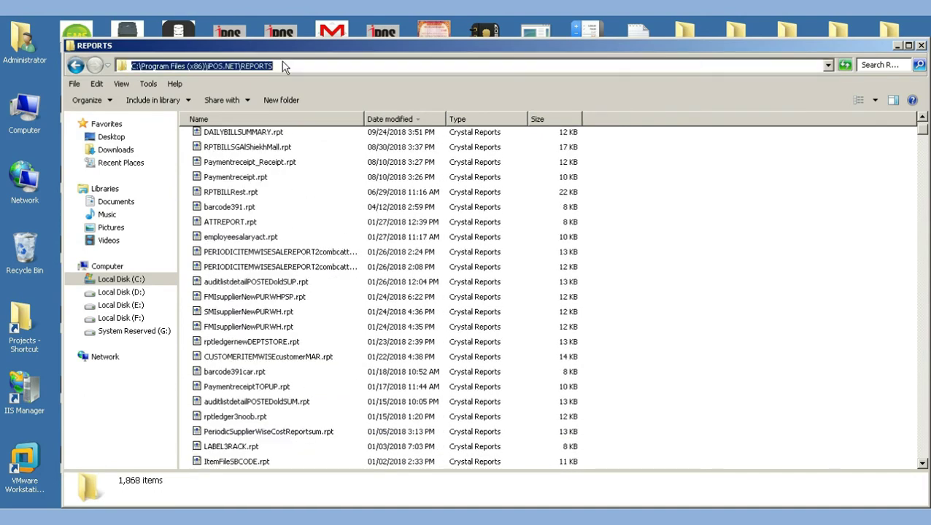
right_click(238, 62)
left_click(266, 95)
key("alt+Tab")
double_click(437, 409)
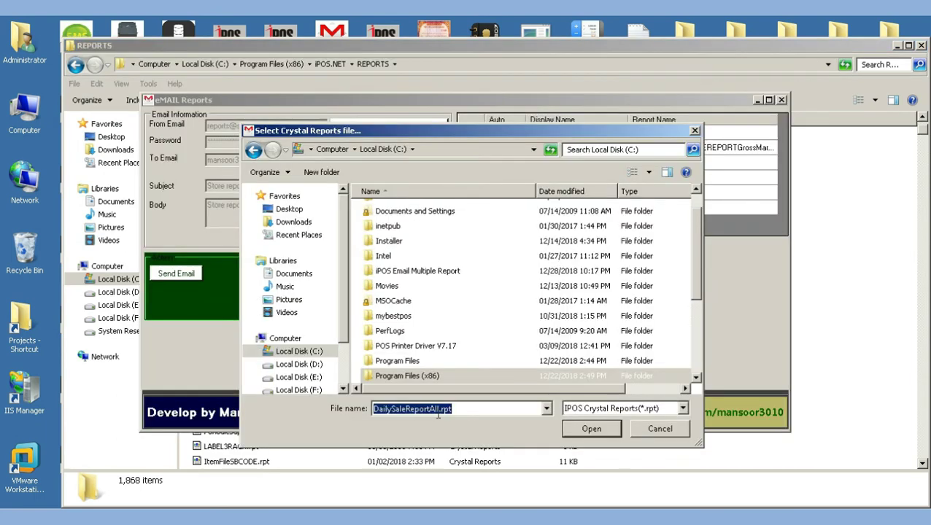
Point the picker at the REPORTS folder and accept each row's .rpt file, starting with DailySaleReportAll.rpt
key("ctrl+v")
left_click(596, 429)
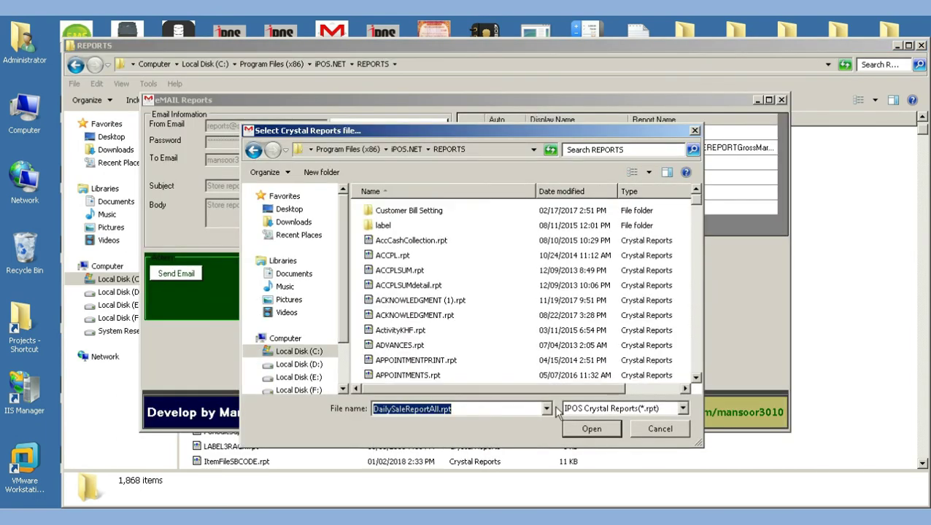
left_click(588, 429)
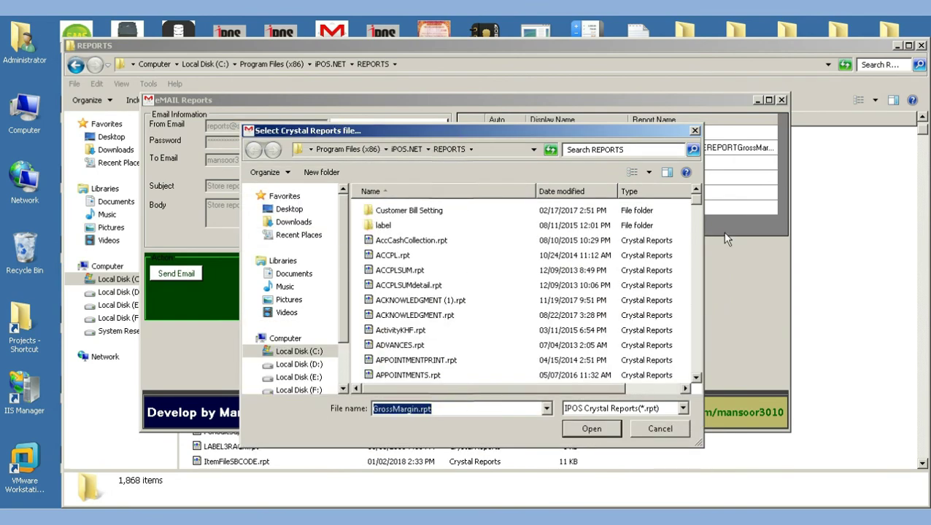
left_click(601, 429)
left_click(601, 428)
left_click(600, 428)
left_click(599, 427)
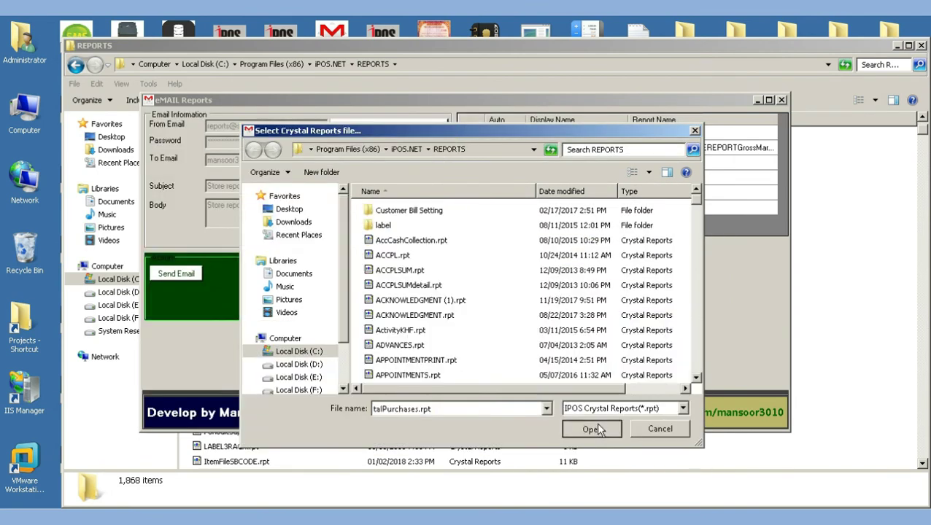
left_click(598, 427)
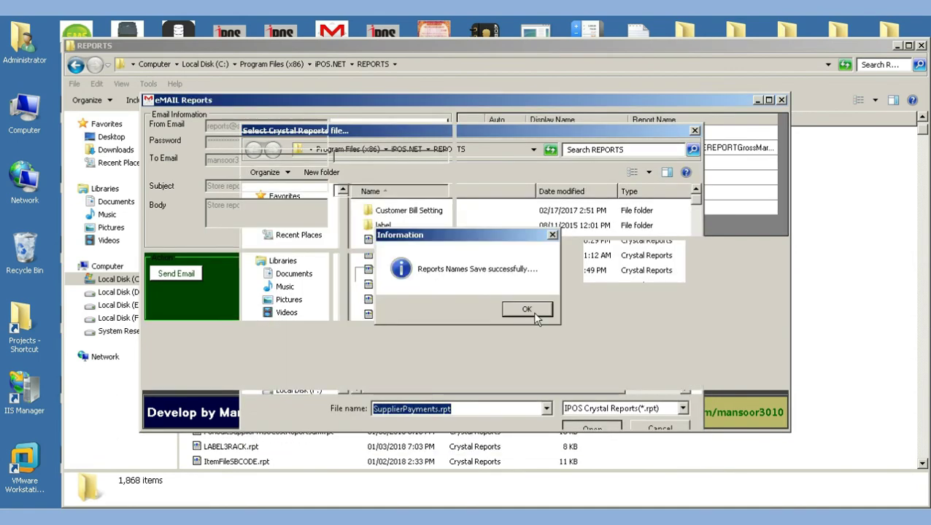
Acknowledge the report names saved message and minimize the REPORTS folder and eMail Reports windows
left_click(524, 314)
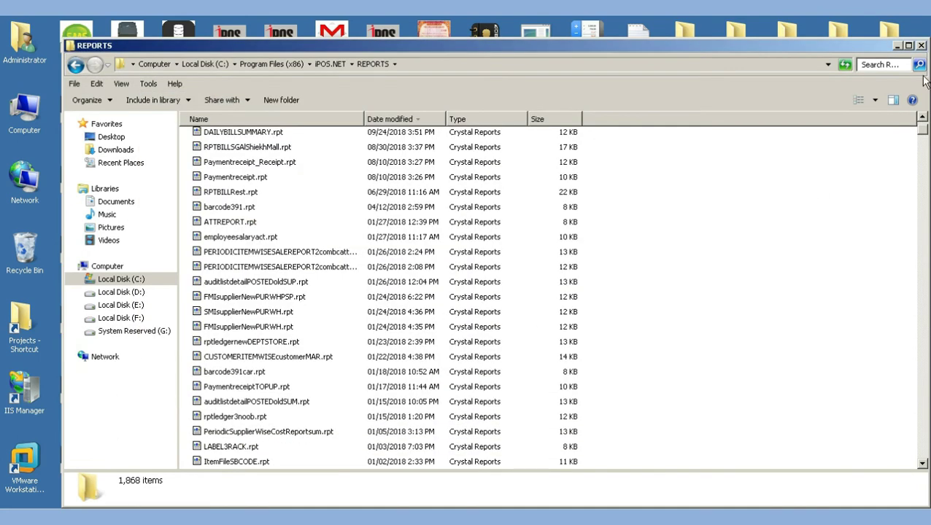
left_click(897, 46)
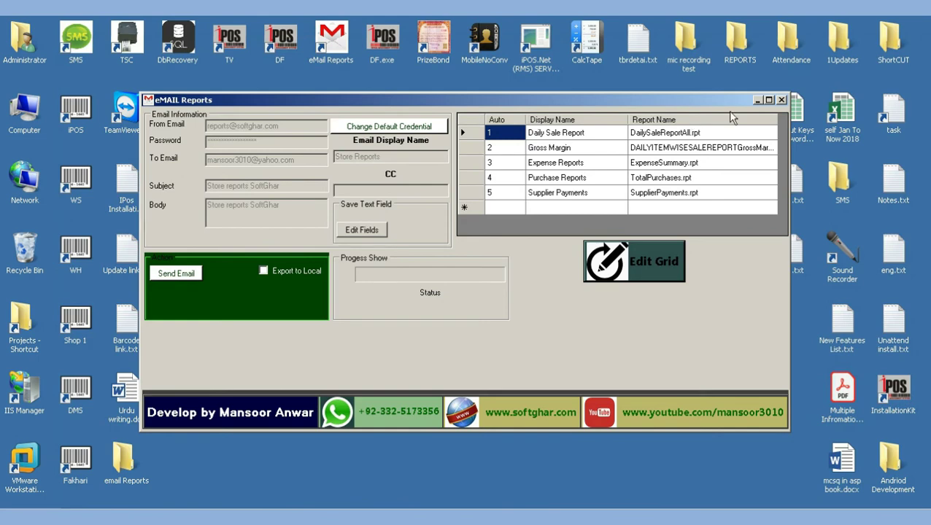
left_click(757, 100)
Open the Reports folder inside the eMail Reports program's file location
left_click(337, 40)
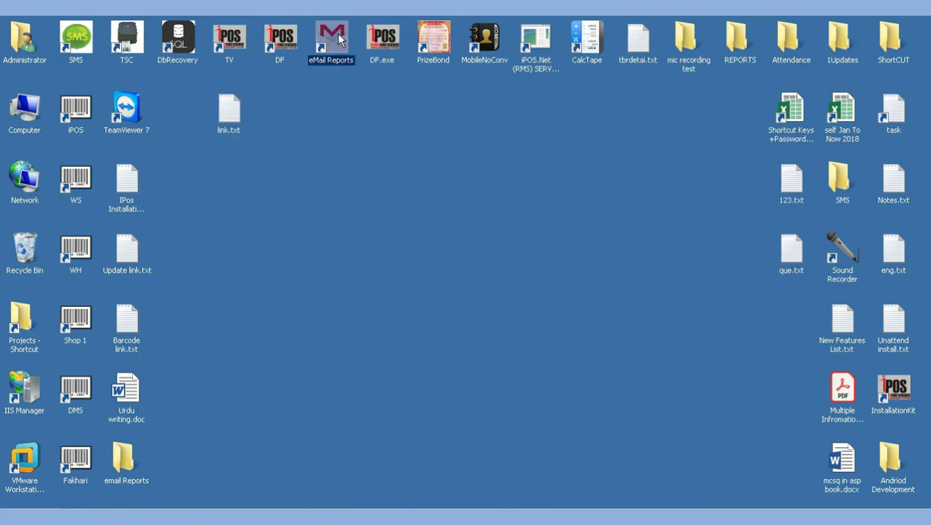
right_click(338, 41)
left_click(372, 74)
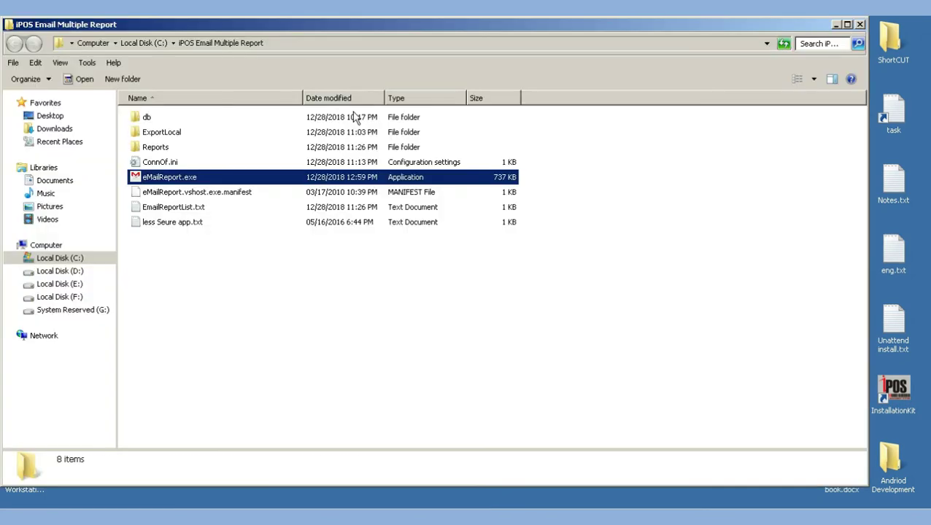
double_click(154, 146)
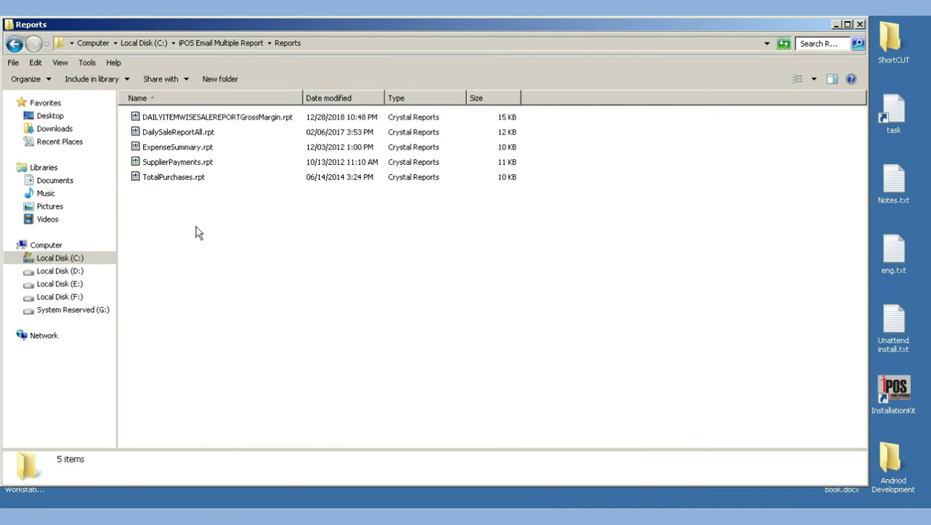
Check the .rpt files: DAILYITEMWISESALEREPORTGrossMargin, DailySaleReportAll, SupplierPayments and TotalPurchases
left_click_drag(193, 228, 186, 119)
left_click(183, 119)
left_click(175, 135)
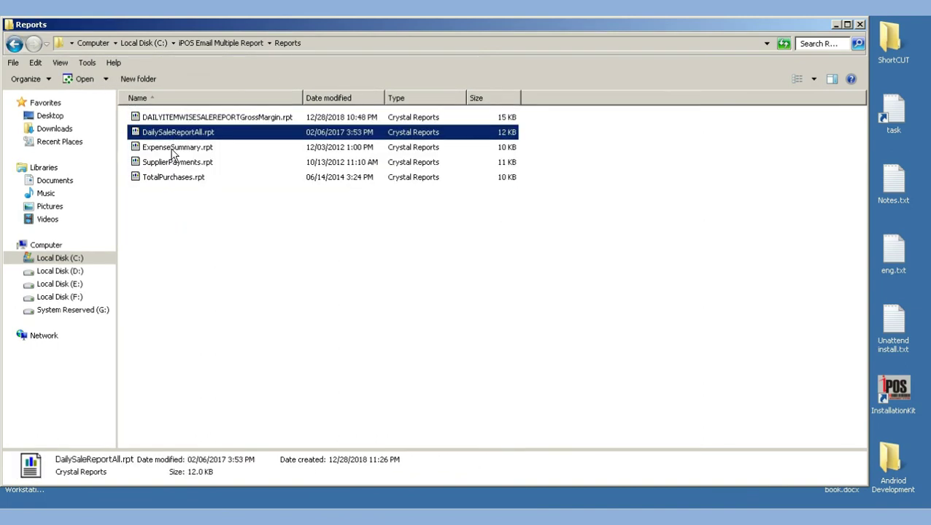
left_click(169, 164)
left_click(167, 181)
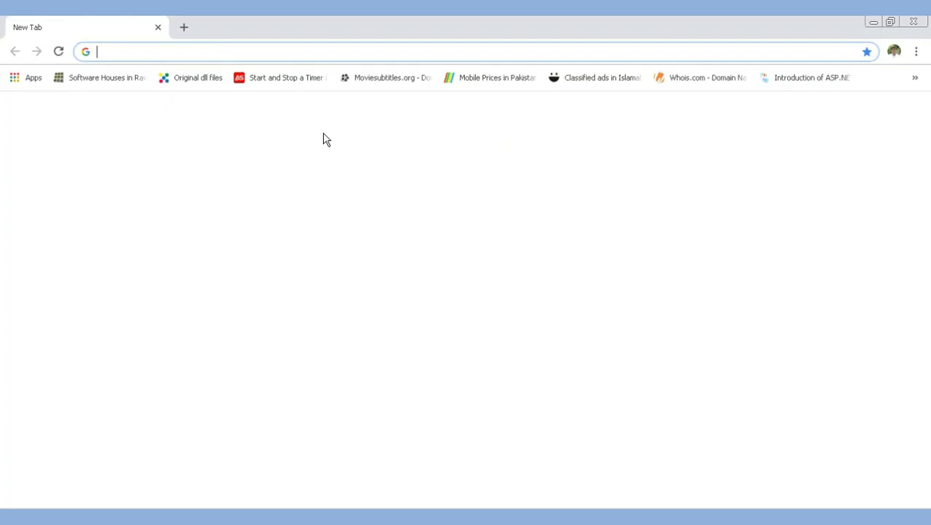
Load mail.yahoo.com in Chrome and delete the two newest Store Reports messages in the inbox
type("ma")
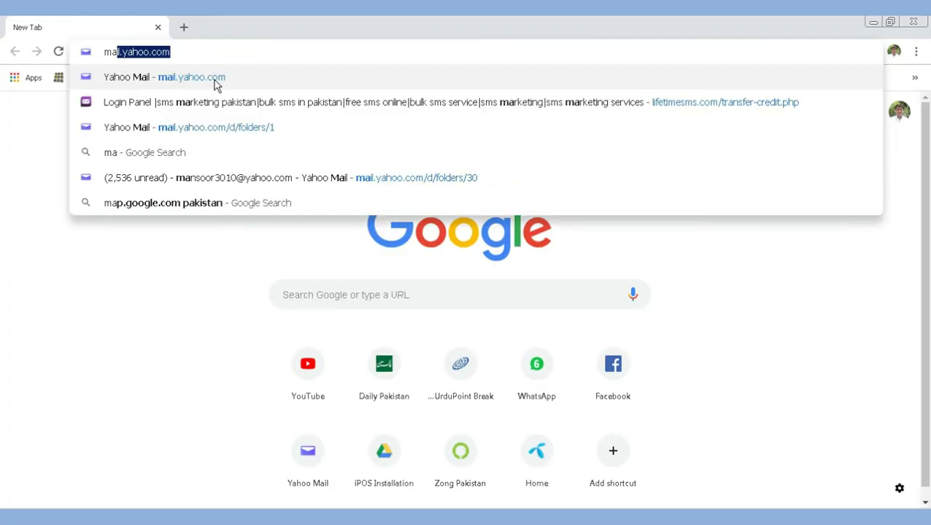
left_click(214, 82)
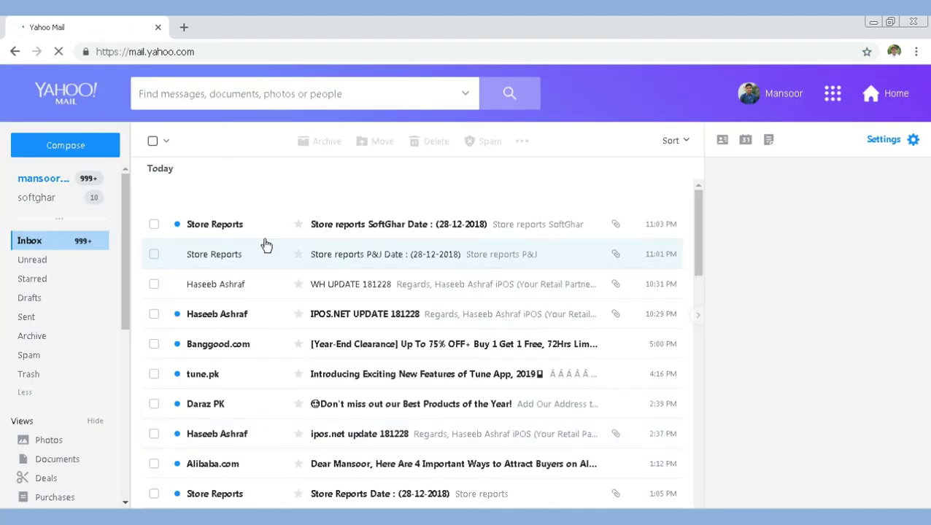
left_click(152, 227)
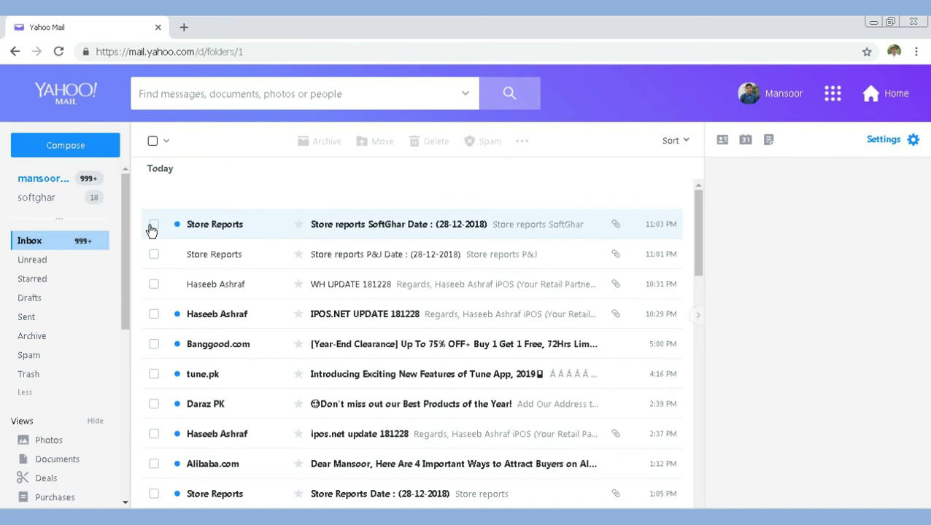
left_click(152, 254)
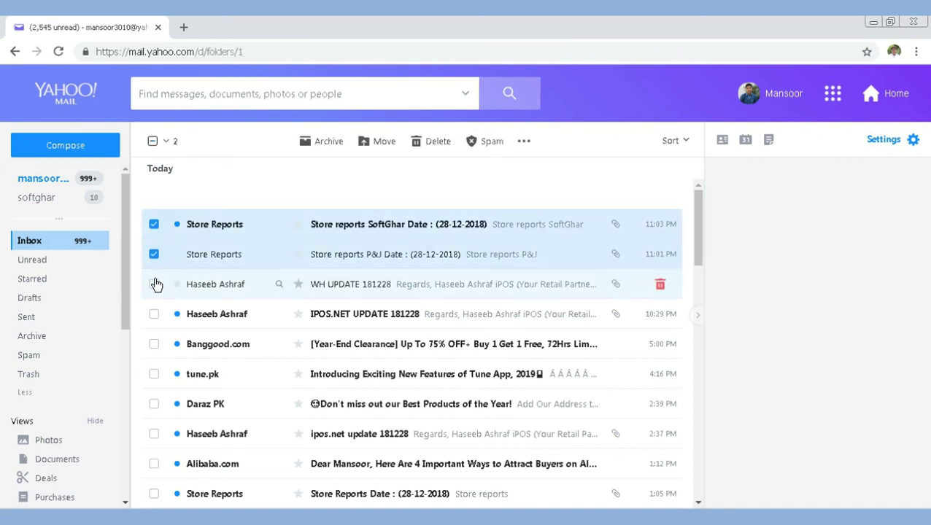
left_click(436, 144)
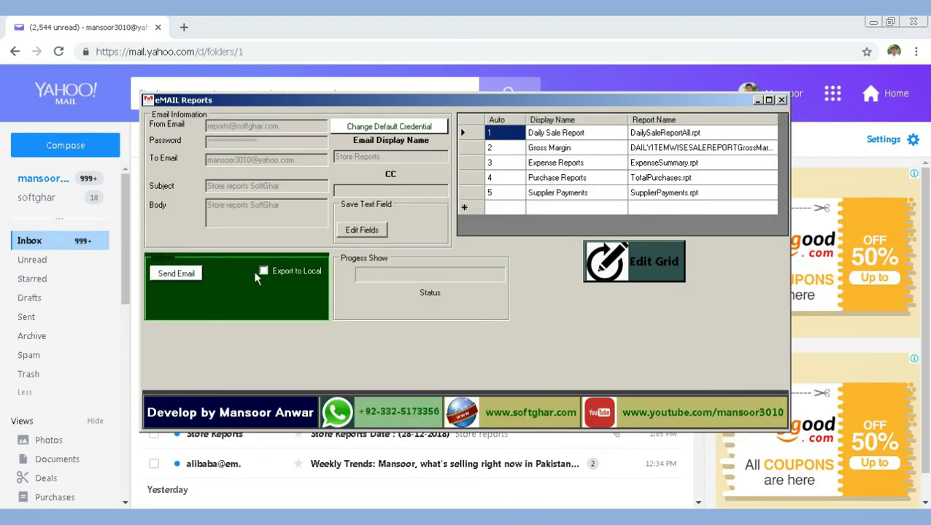
Append a second Yahoo recipient address, save the fields, enable Export to Local, and send
left_click(386, 231)
left_click(307, 164)
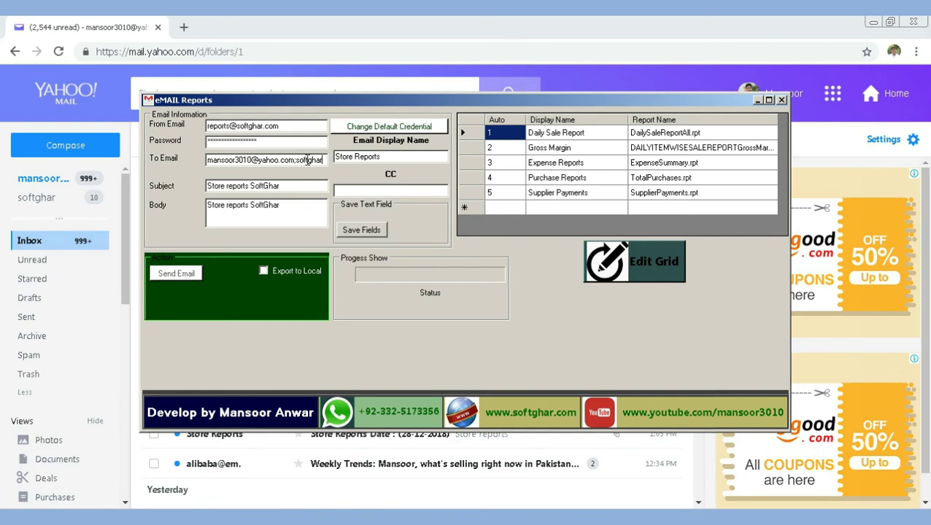
type("@yahoo")
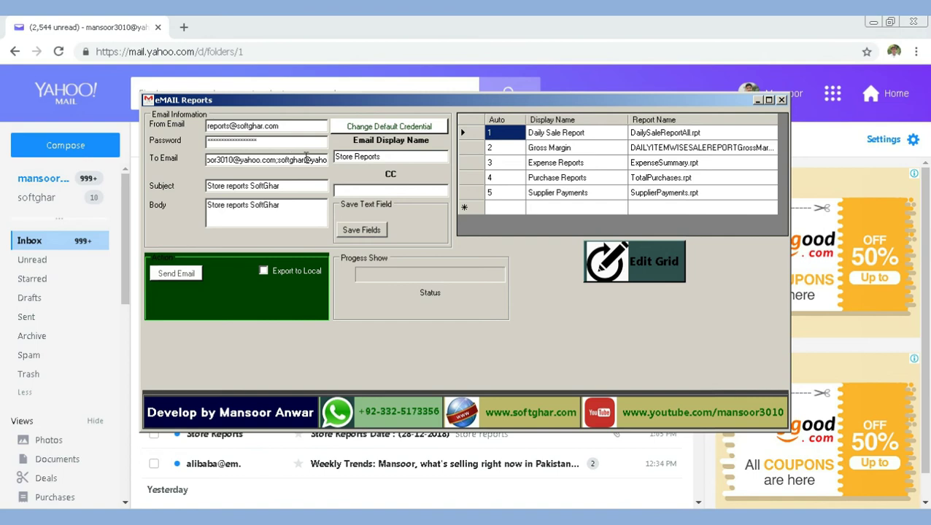
type(".com")
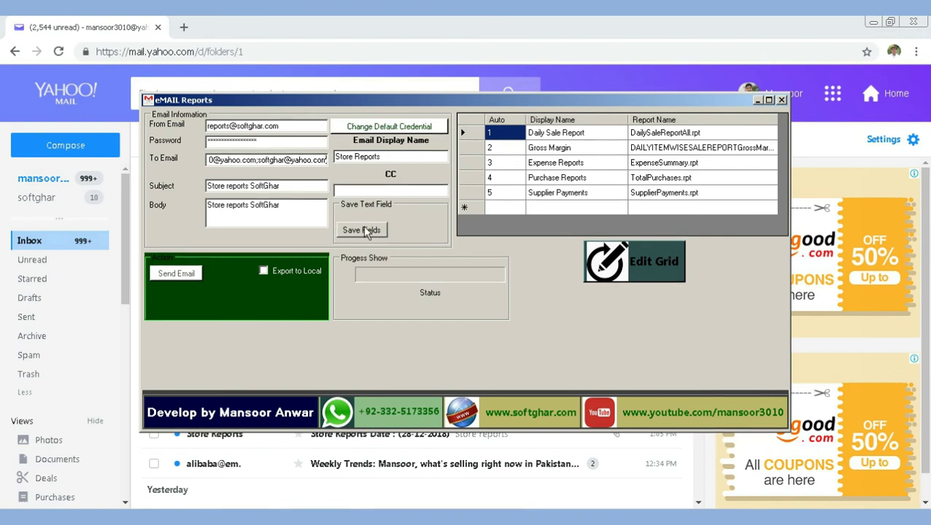
left_click(367, 231)
left_click(500, 309)
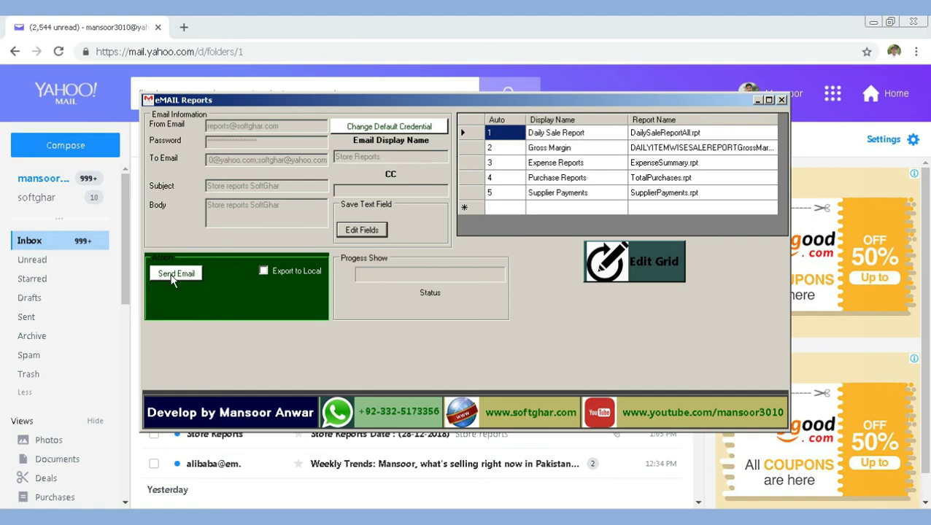
left_click(264, 271)
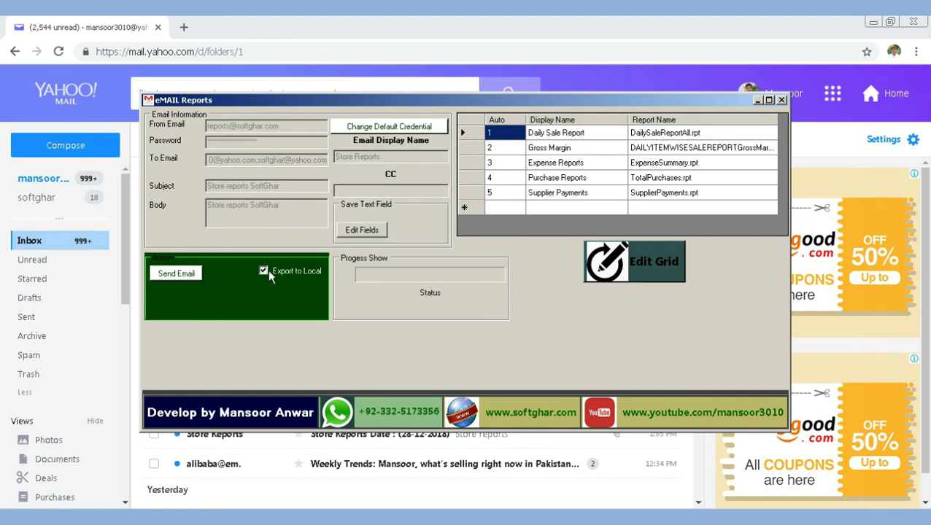
left_click(184, 281)
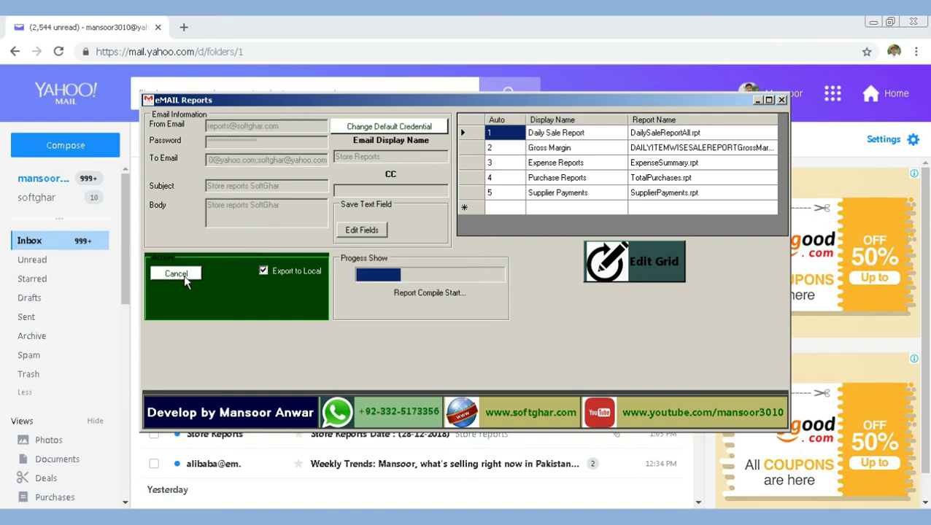